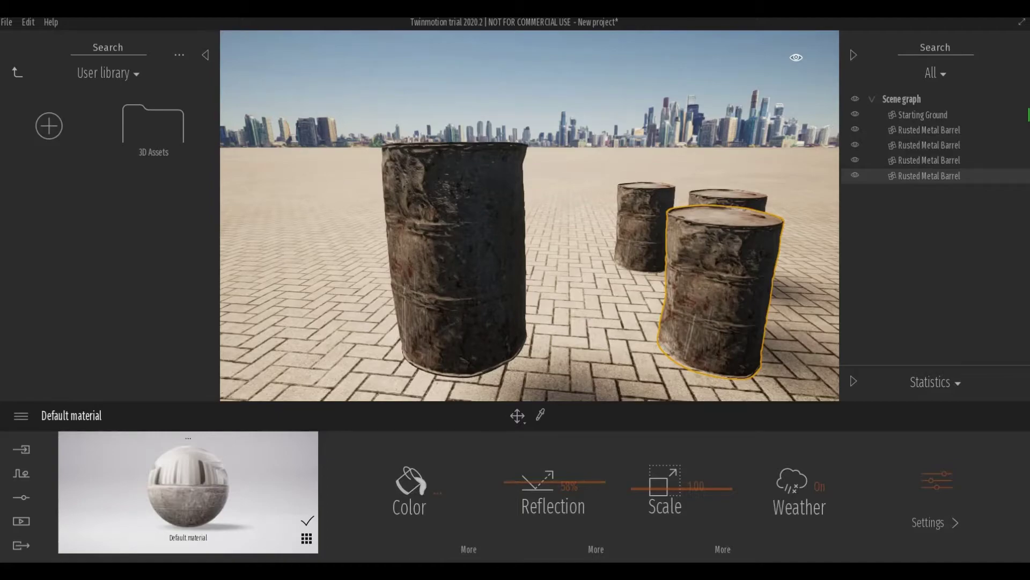
Switch from the Twinmotion barrel scene to the Megascans home page in Chrome
key(alt+Tab)
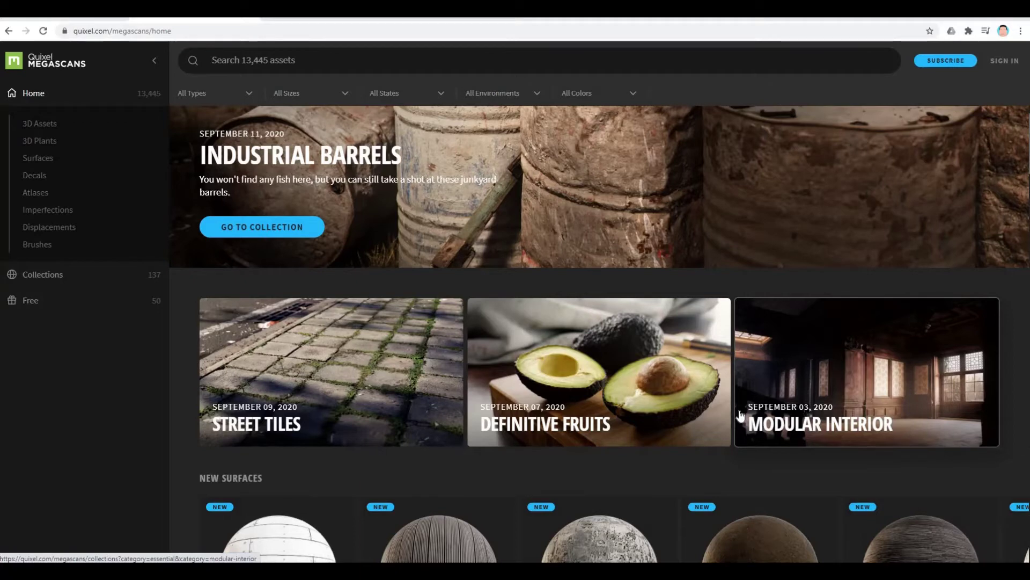
Scroll the Megascans home page through the New Surfaces and New 3D Models sections
scroll(740, 414, down, 1)
scroll(741, 416, down, 1)
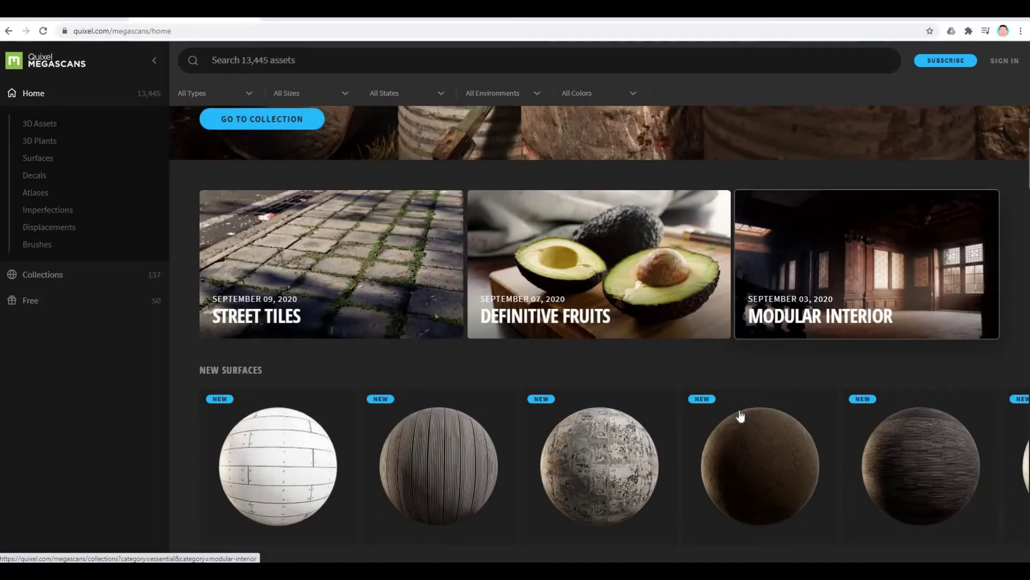
scroll(740, 416, down, 2)
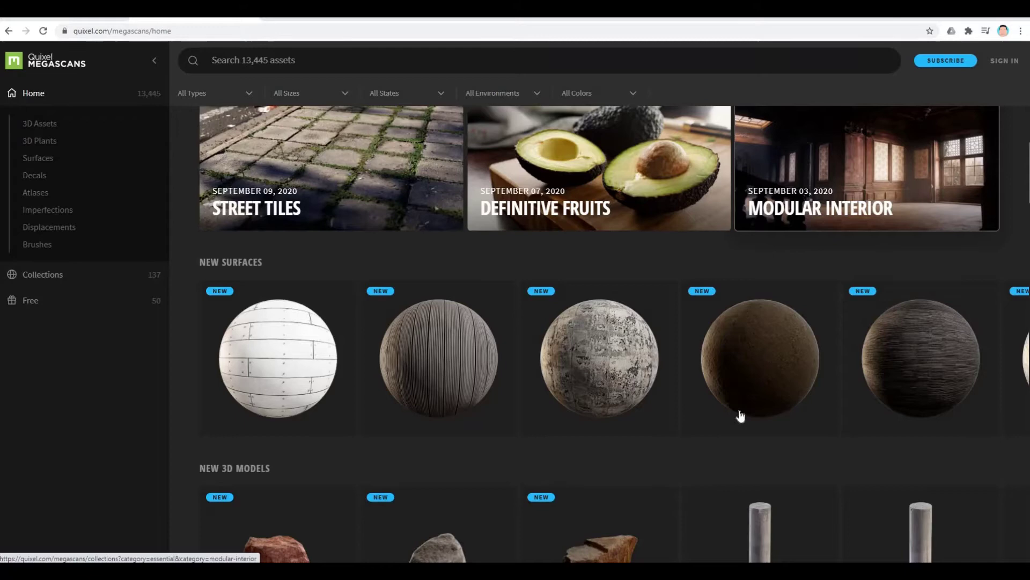
scroll(741, 415, down, 1)
scroll(741, 416, down, 1)
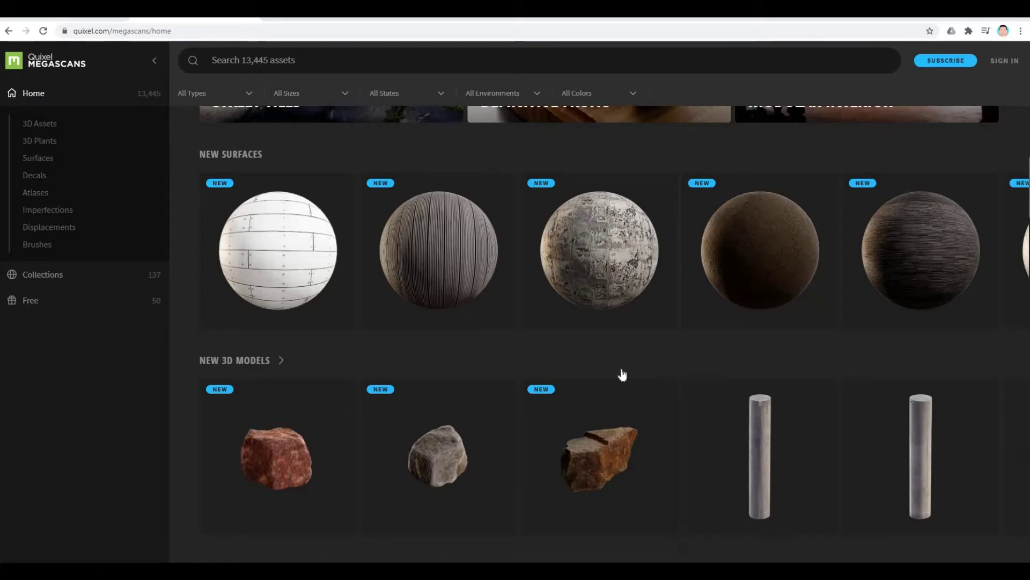
scroll(623, 374, up, 5)
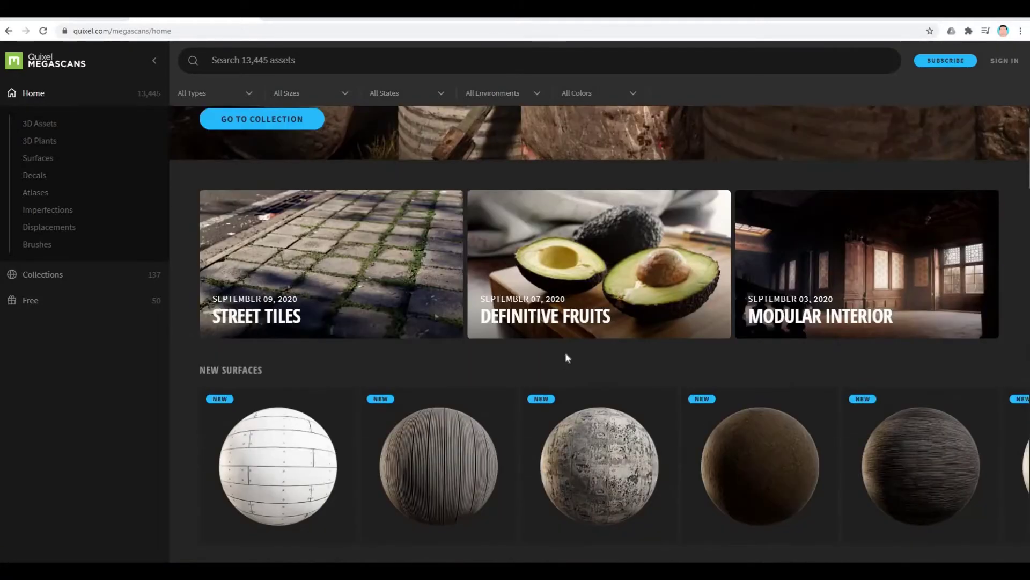
scroll(466, 340, down, 2)
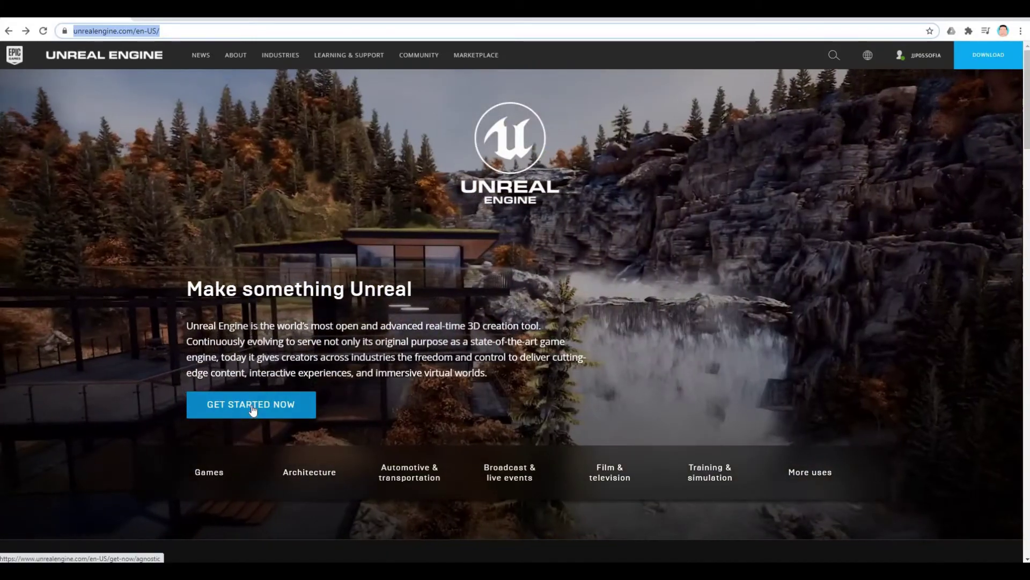
Download the EpicInstaller .msi under the free Creators License, then return to Megascans
click(253, 410)
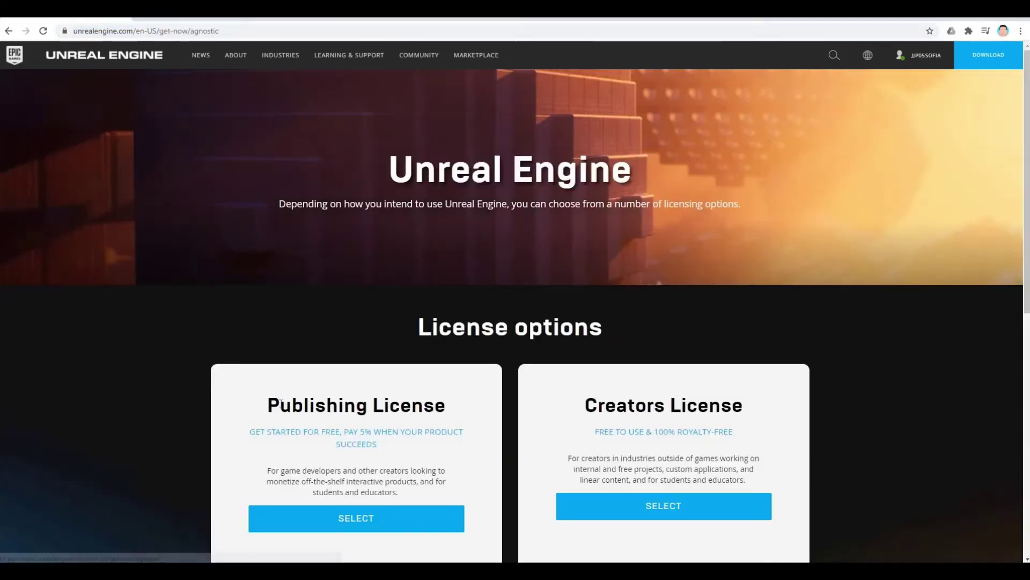
scroll(292, 397, down, 4)
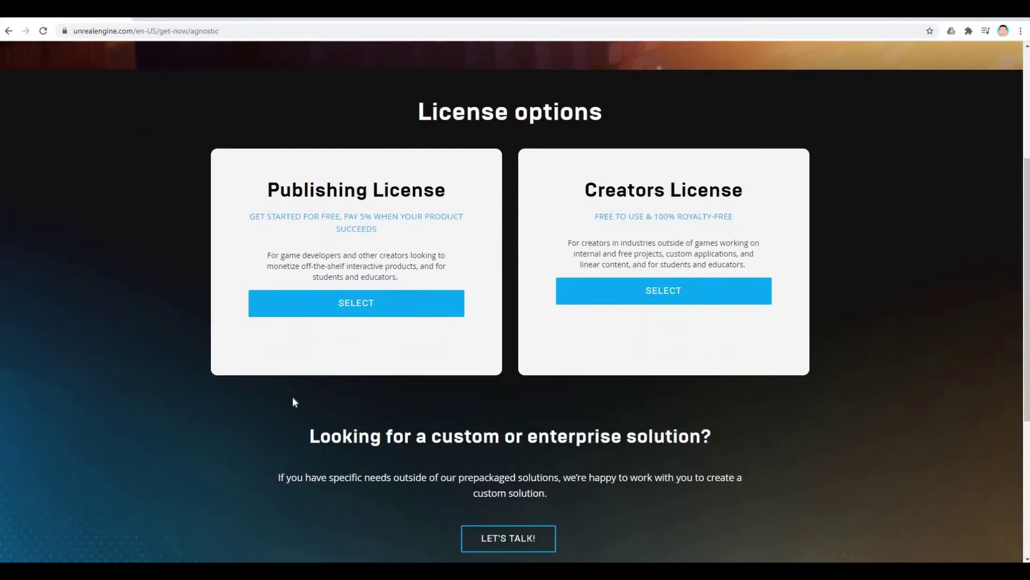
scroll(293, 401, up, 3)
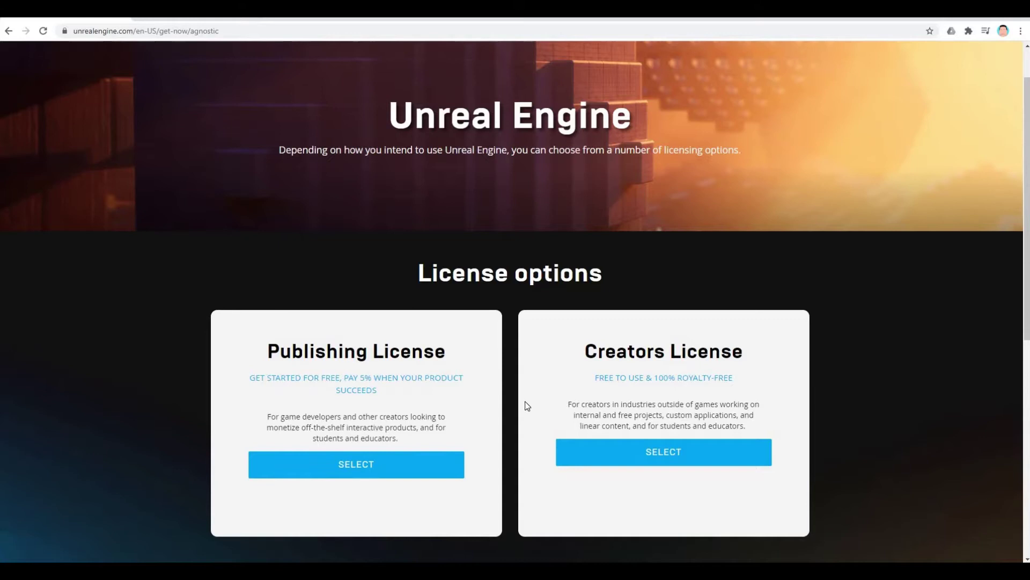
click(649, 452)
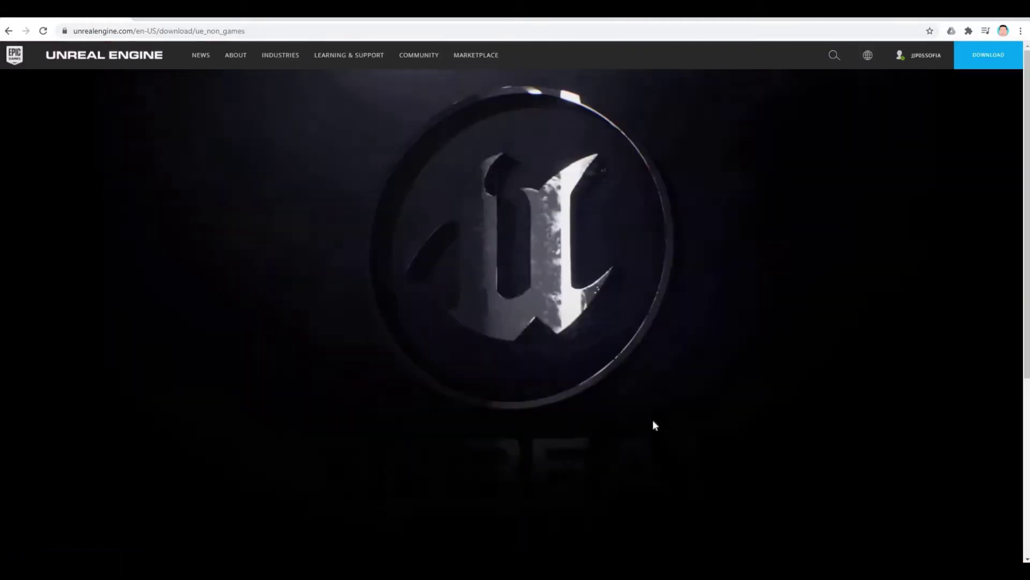
scroll(652, 420, down, 4)
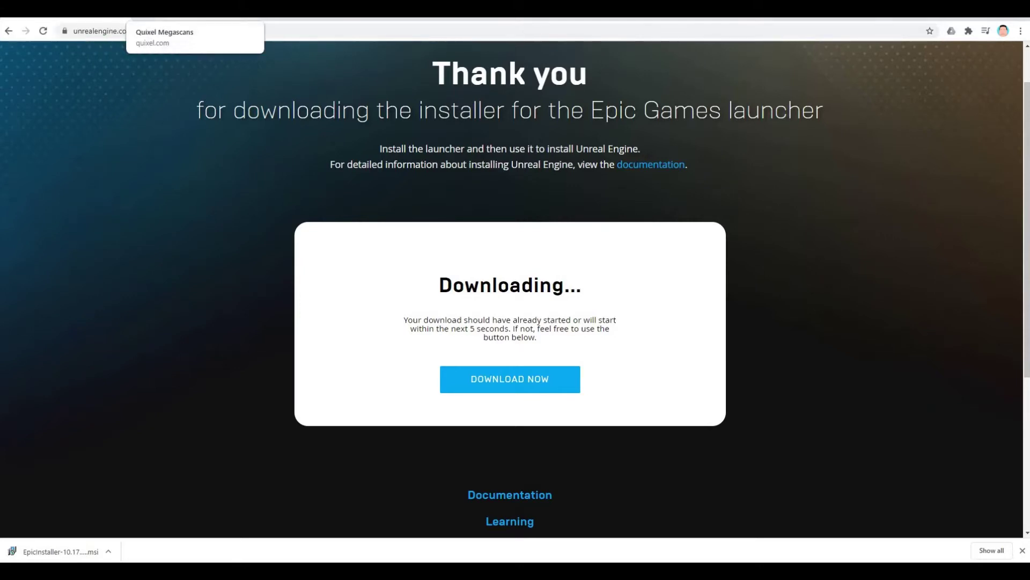
click(159, 10)
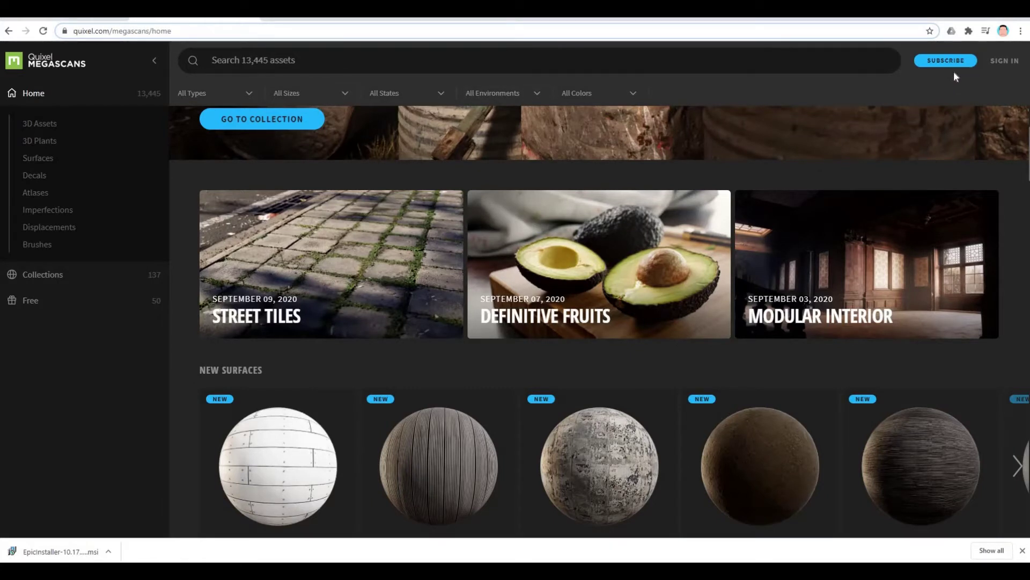
Open the Megascans pricing plans and find the Unlimited Access for UE4 offer
click(1006, 63)
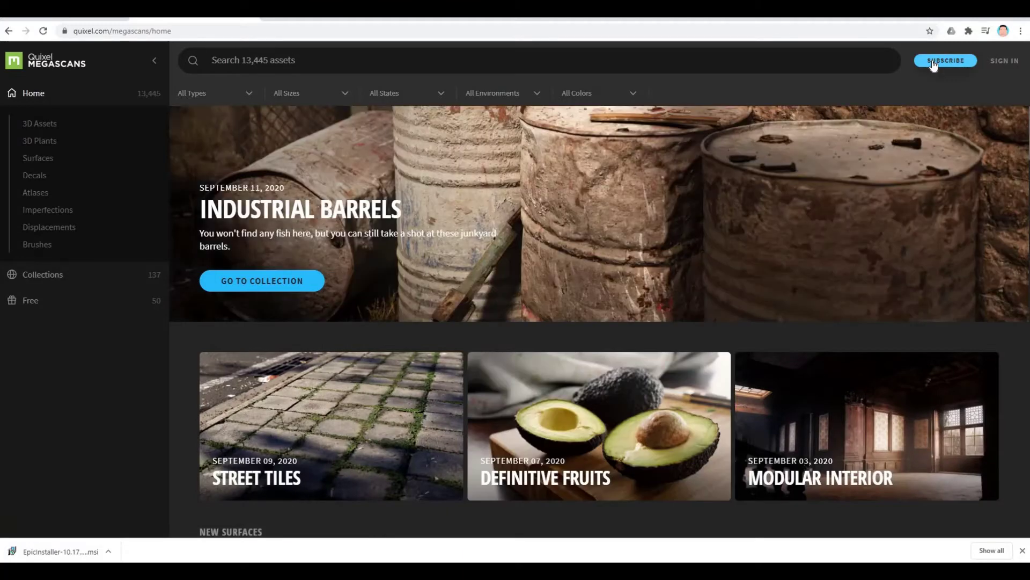
click(934, 63)
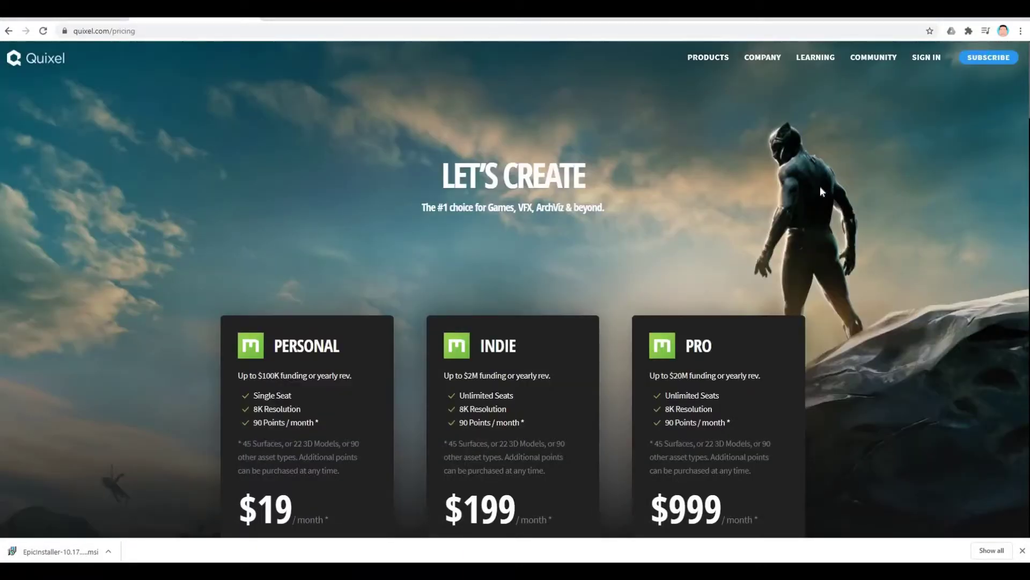
scroll(823, 187, down, 3)
scroll(650, 175, up, 1)
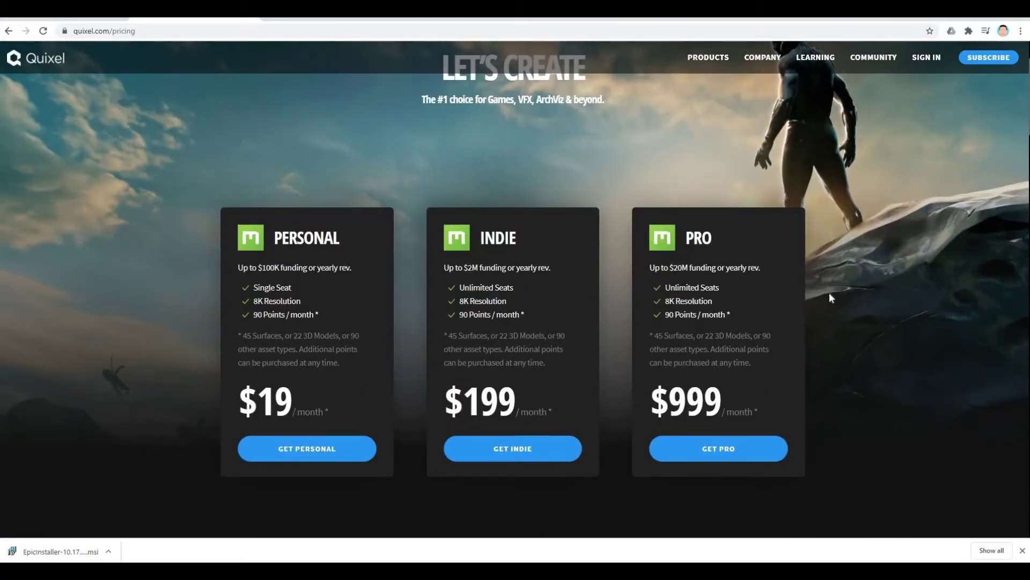
scroll(828, 292, down, 2)
scroll(828, 293, down, 7)
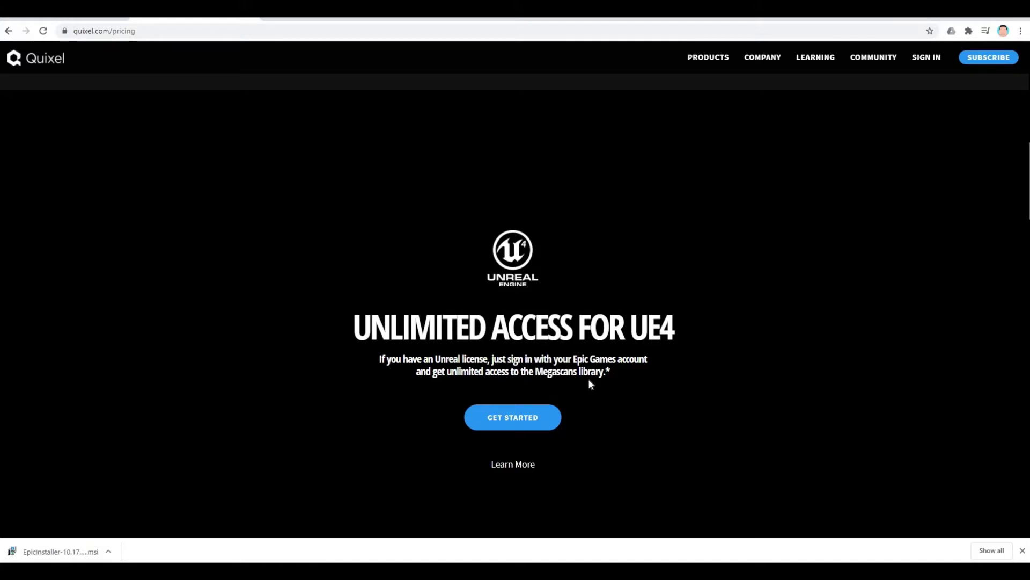
Claim unlimited Megascans access and browse the 3D Assets to the Rusted Metal Barrel
click(510, 423)
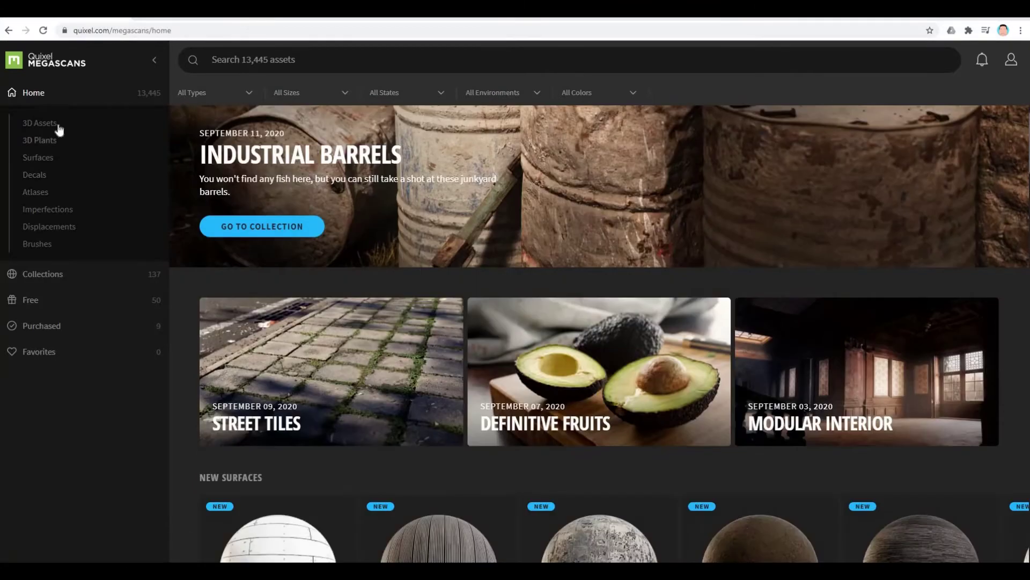
click(58, 126)
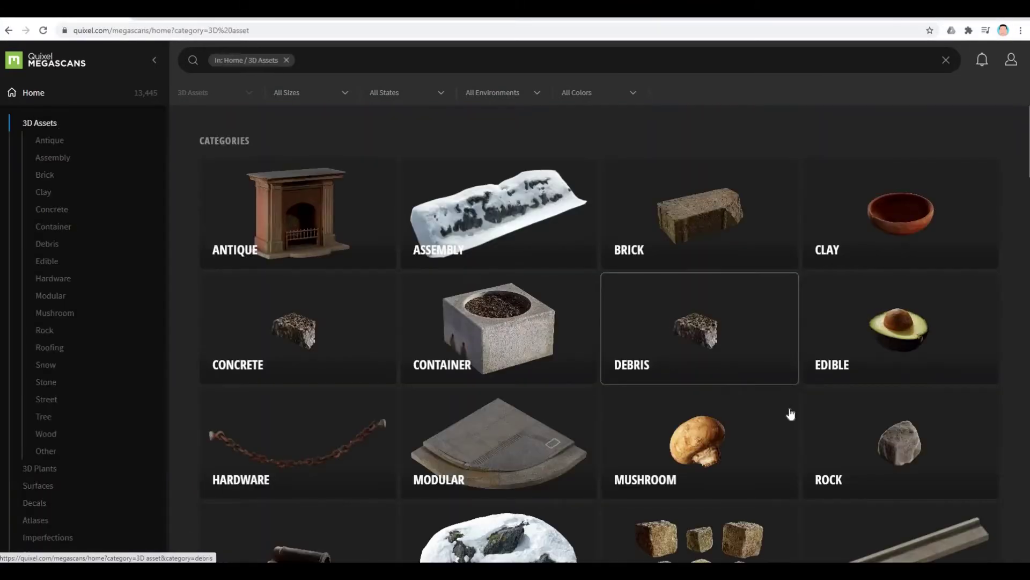
scroll(791, 413, down, 12)
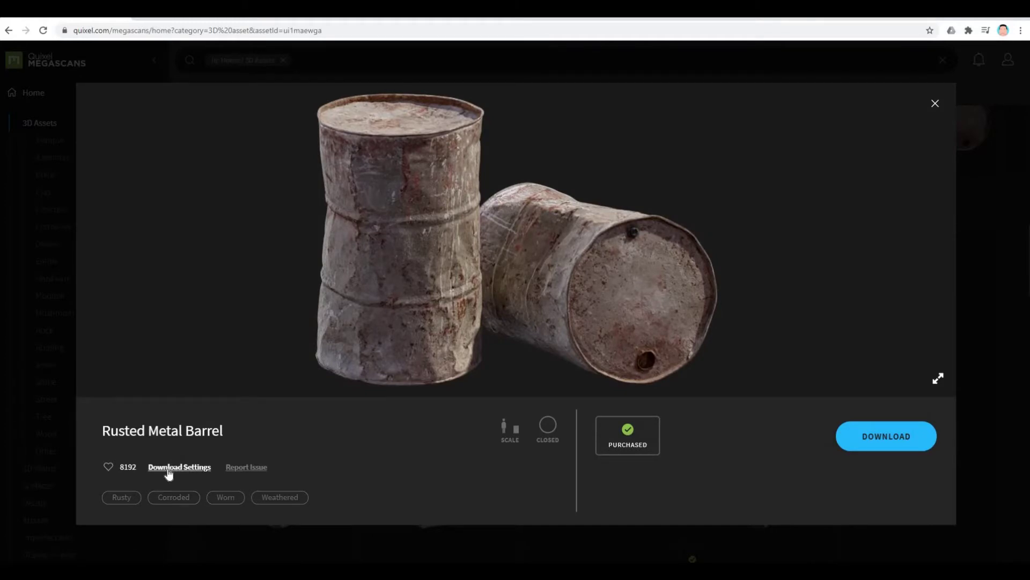
Set the Rusted Metal Barrel download resolution to 2K, keeping FBX mesh and LOD 0
click(168, 469)
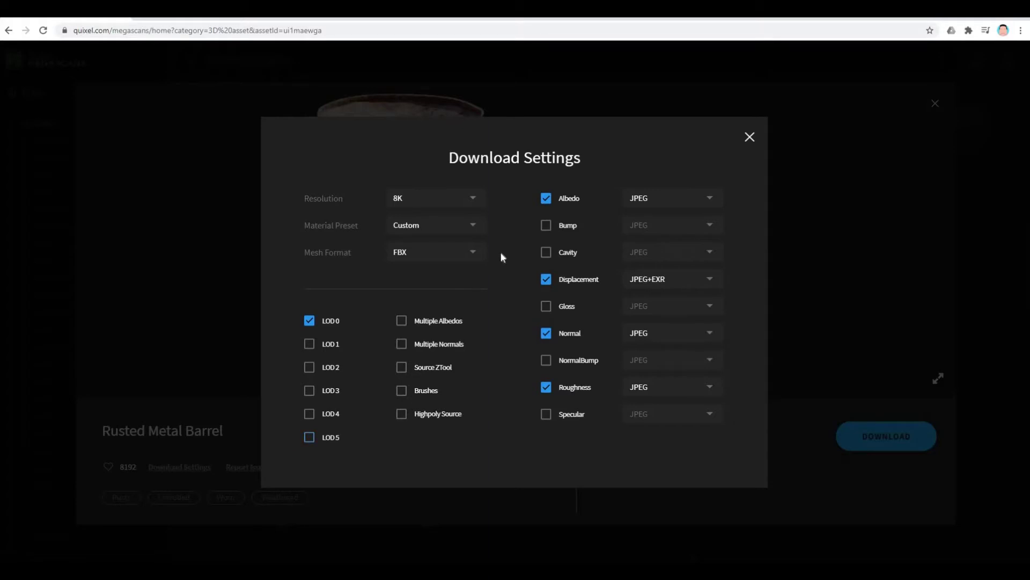
click(470, 197)
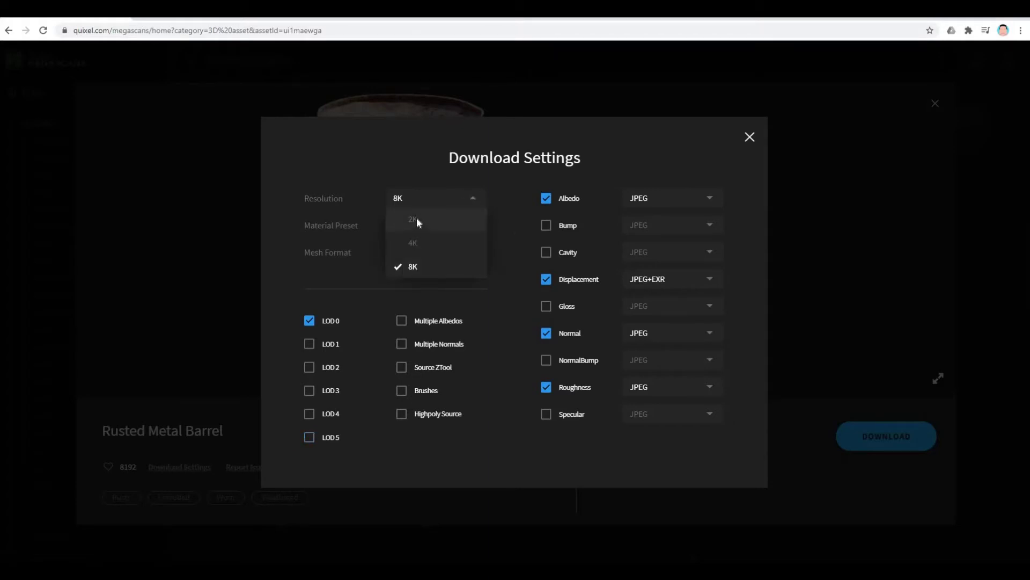
click(412, 220)
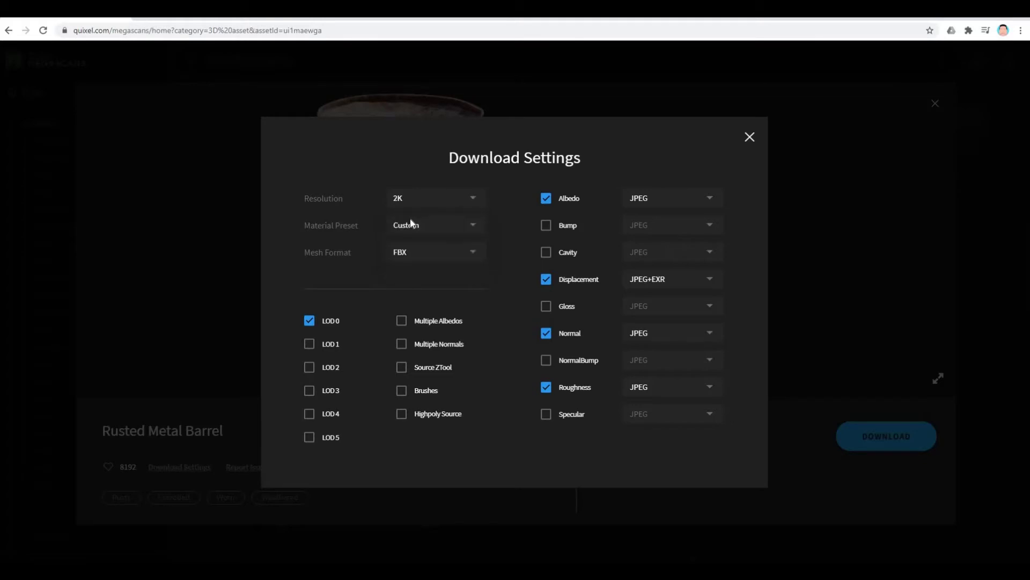
click(425, 203)
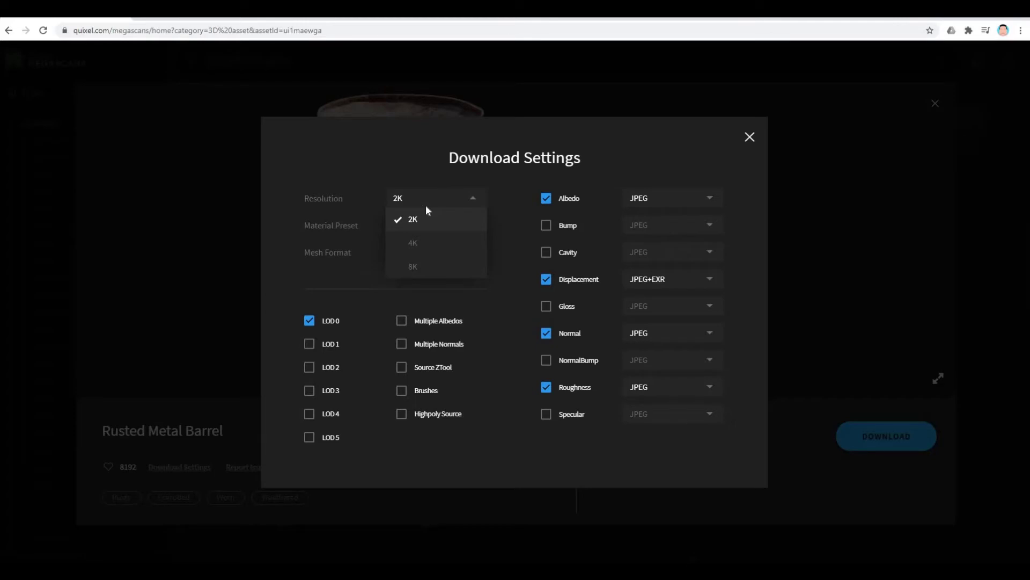
click(428, 226)
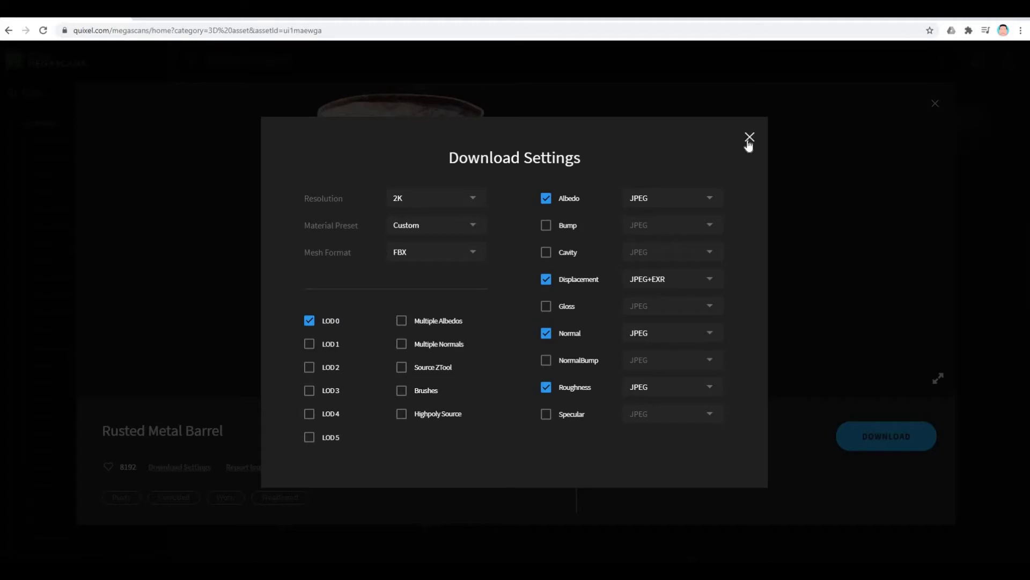
click(809, 271)
mouse_move(866, 449)
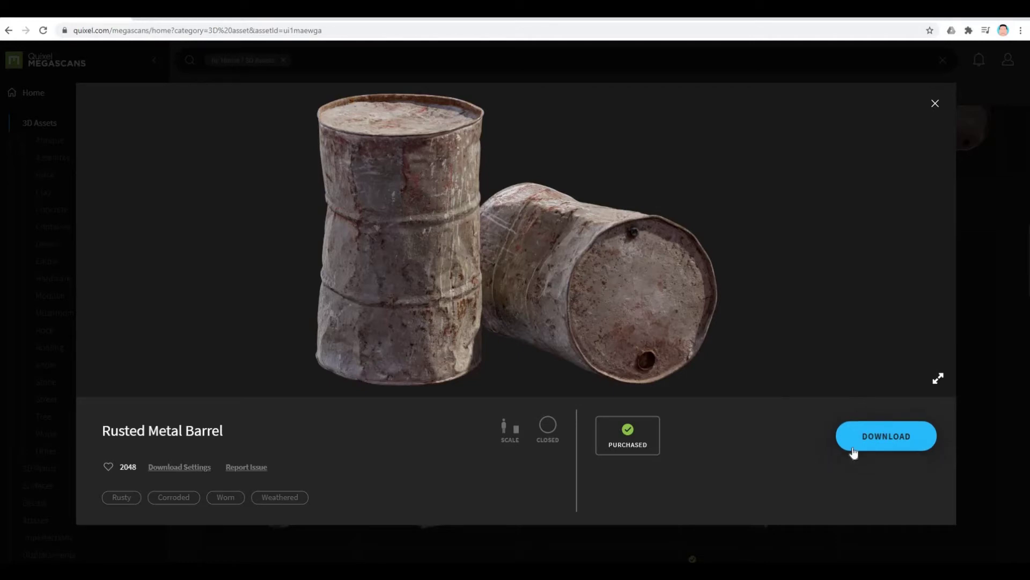
Download the Rusted Metal Barrel zip and keep it despite Chrome's security warning
click(853, 416)
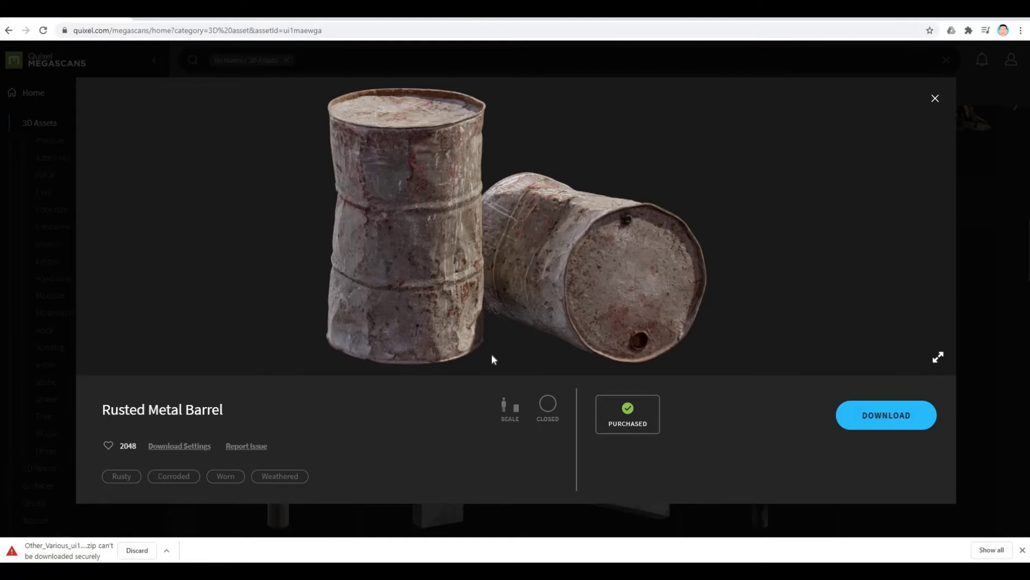
click(167, 550)
click(182, 518)
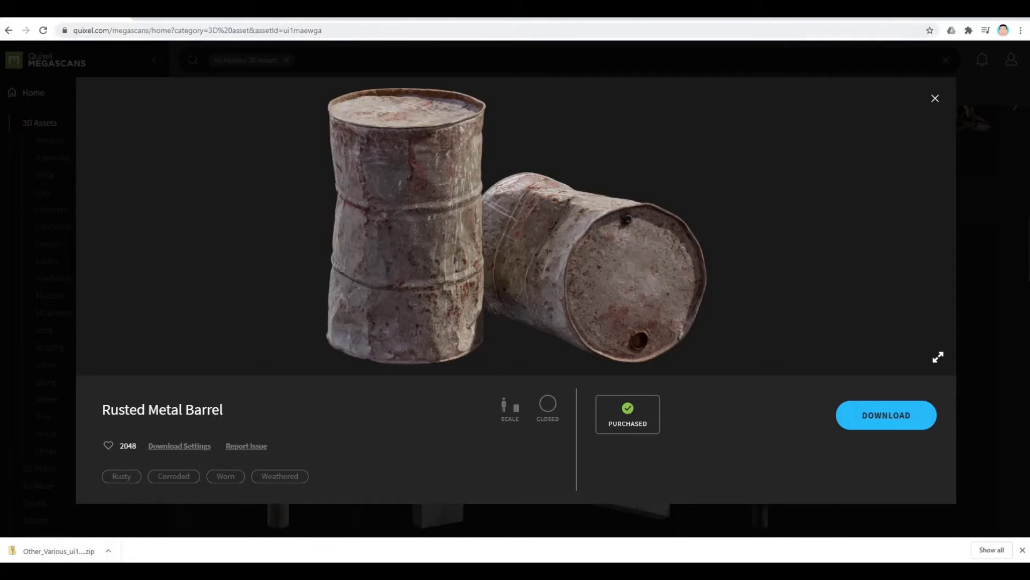
Extract the barrel zip from the desktop and preview its render image
key(super+d)
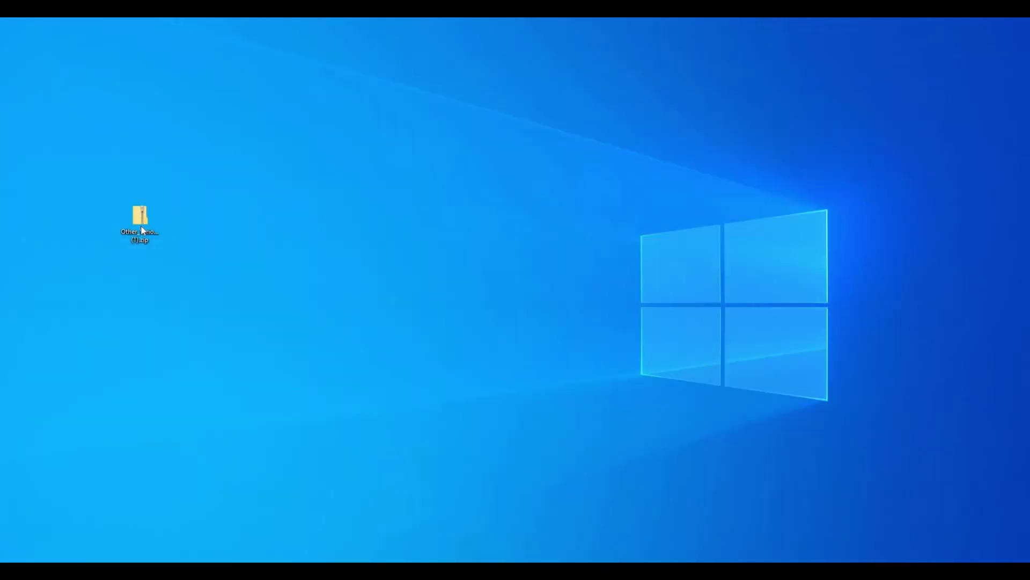
click(140, 223)
right_click(141, 230)
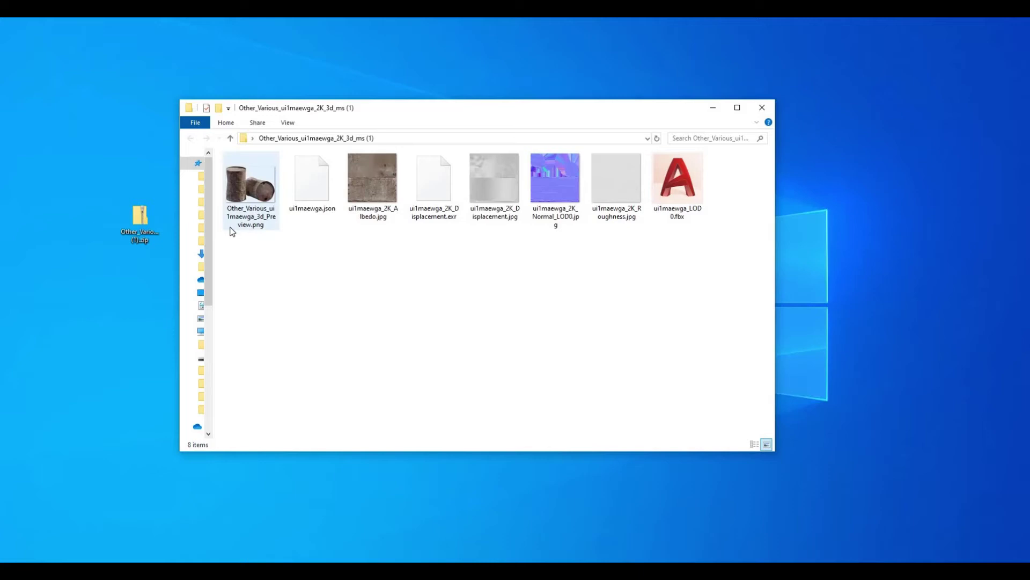
double_click(245, 197)
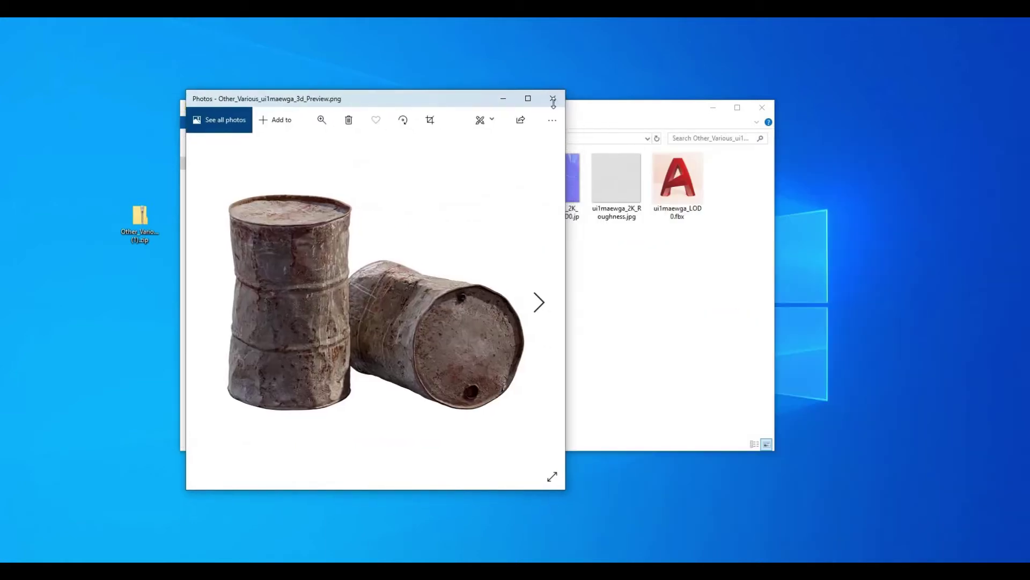
click(553, 100)
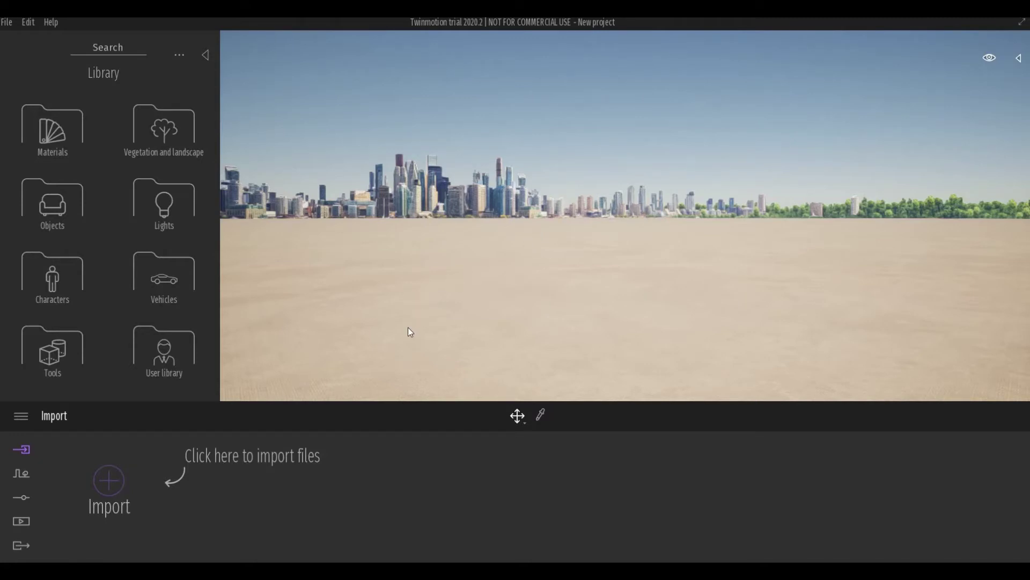
Import ui1maewga_LOD0.fbx as geometry into the new Twinmotion project
click(116, 478)
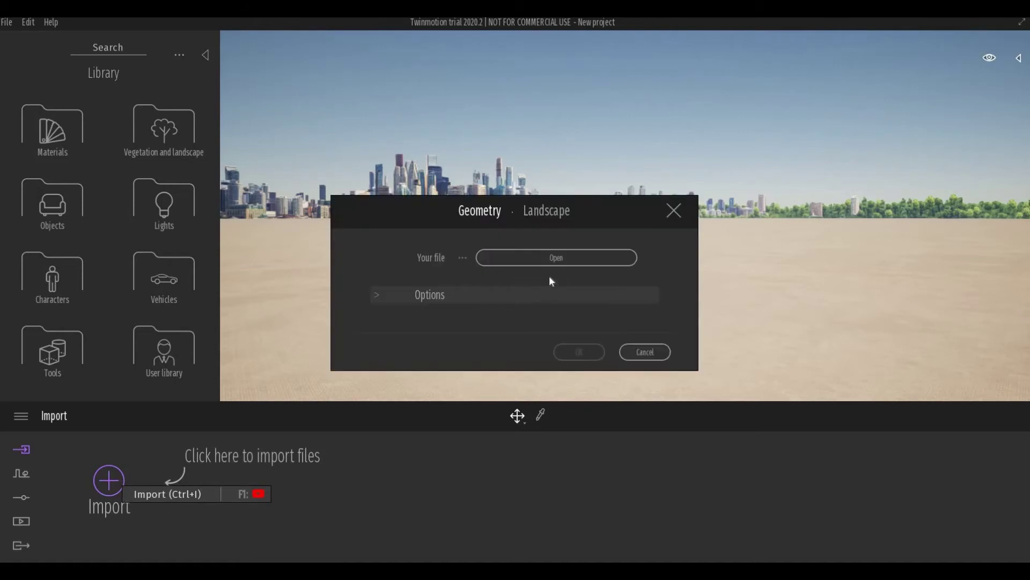
click(555, 263)
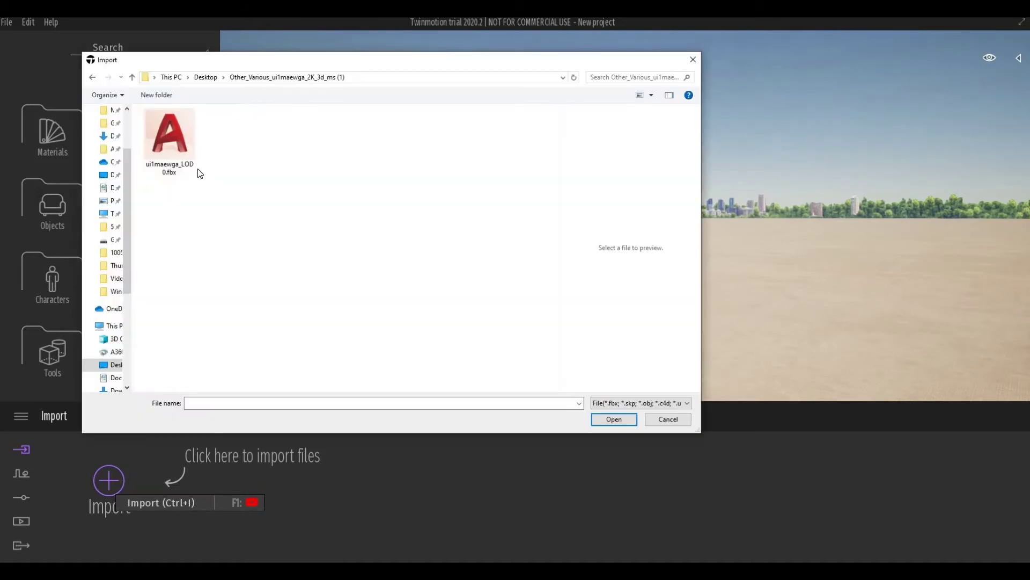
click(177, 147)
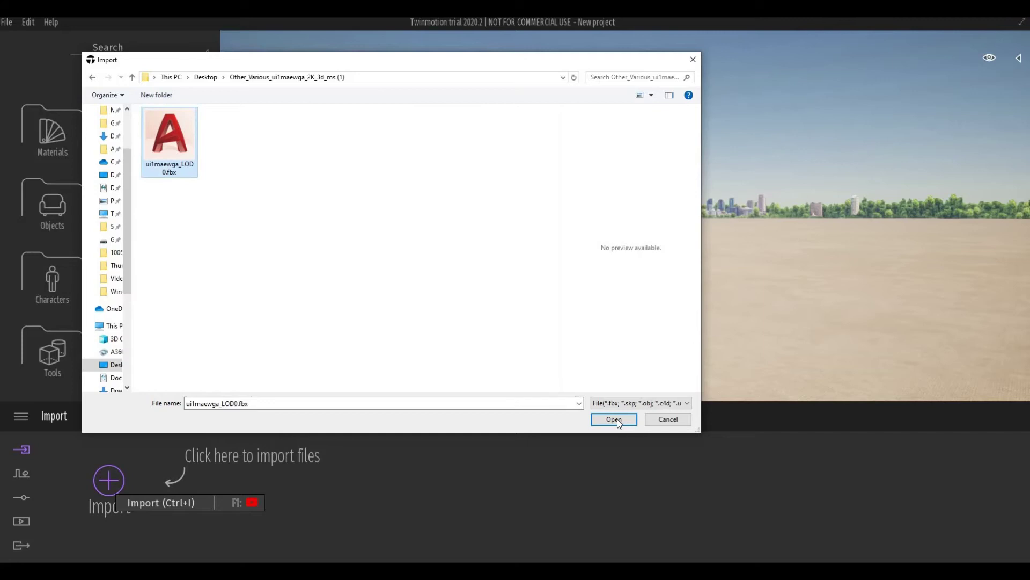
click(604, 419)
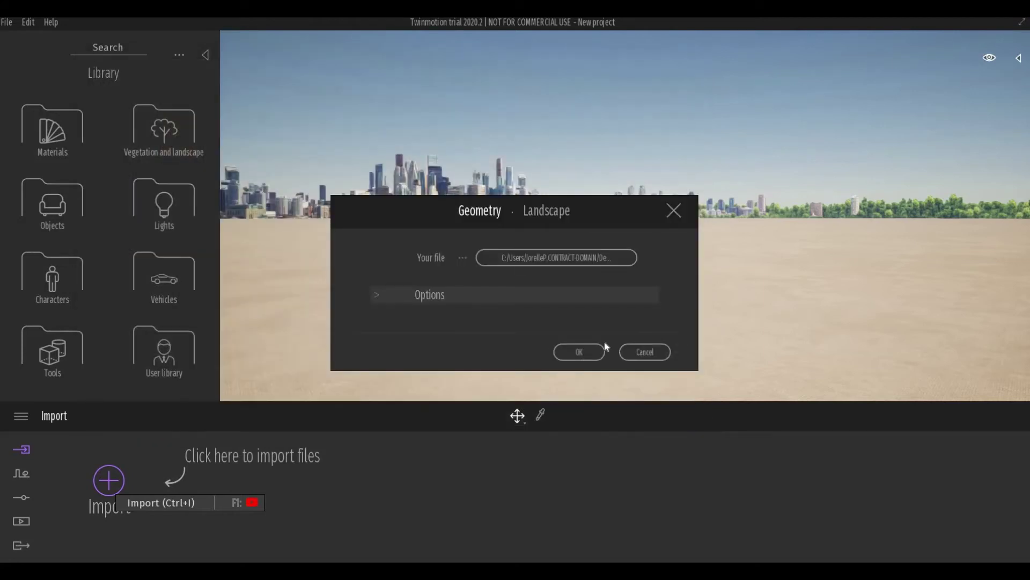
click(578, 358)
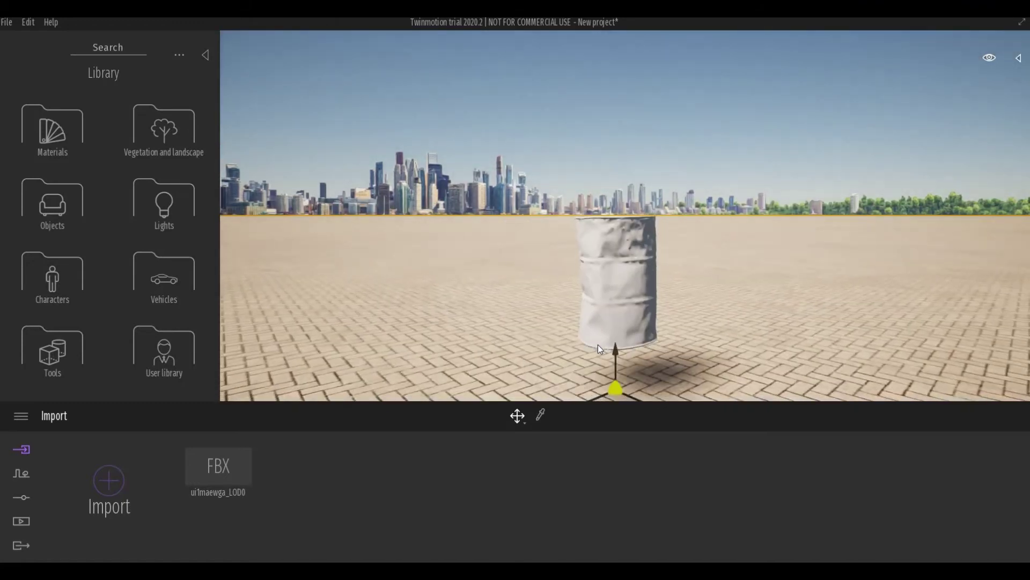
alt+click(597, 347)
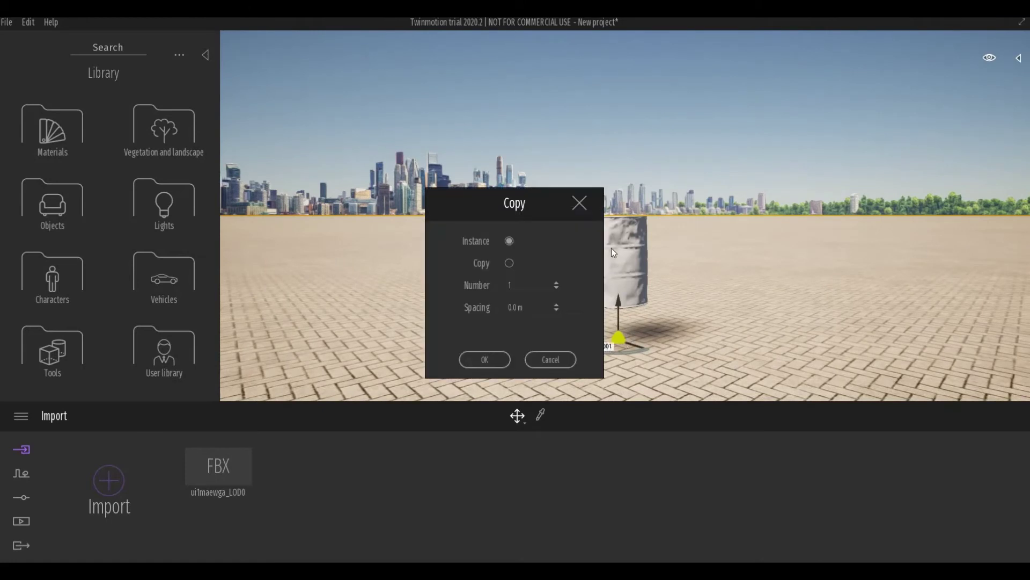
click(579, 204)
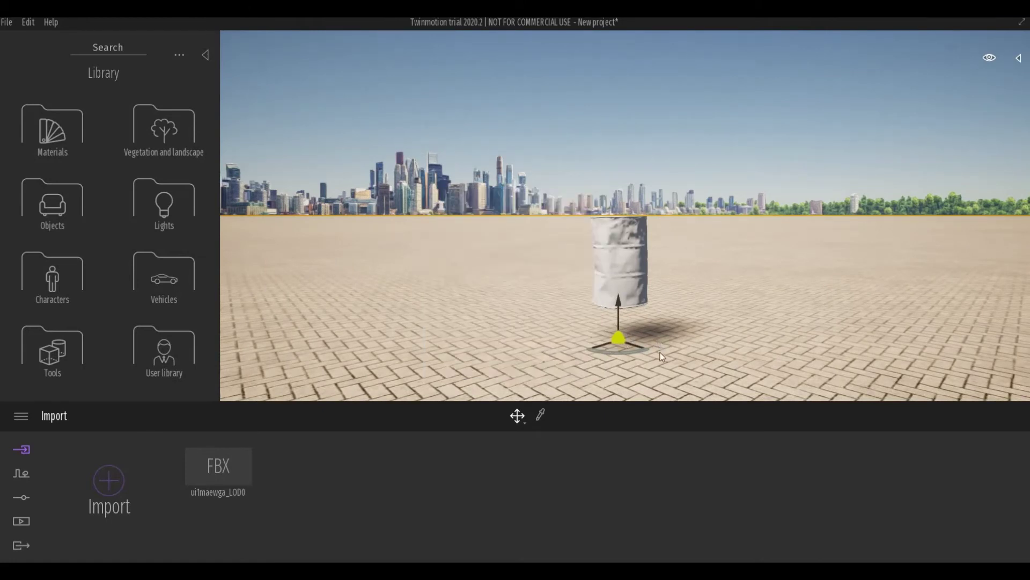
drag(660, 352, 670, 329)
drag(632, 270, 714, 334)
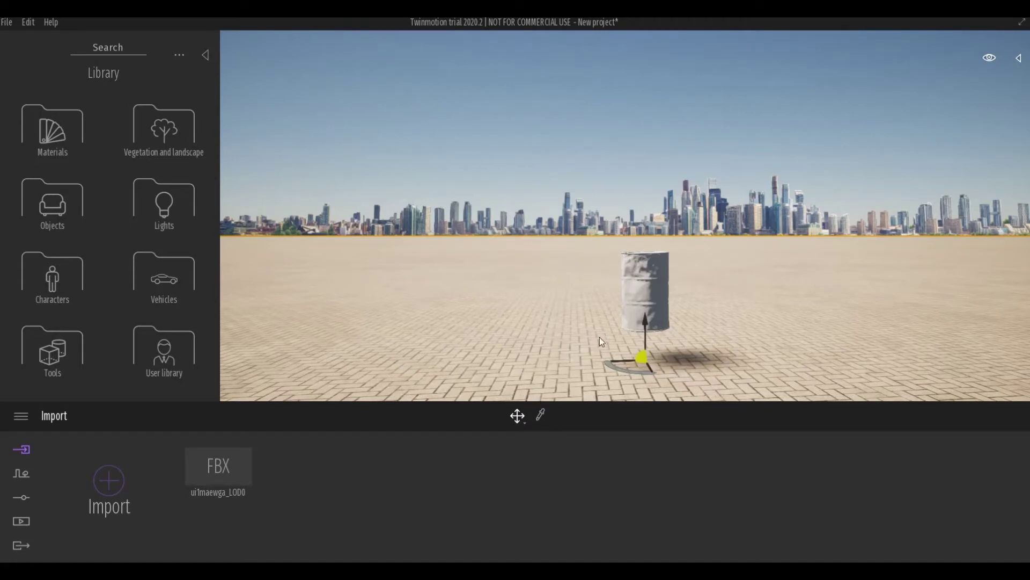
click(587, 349)
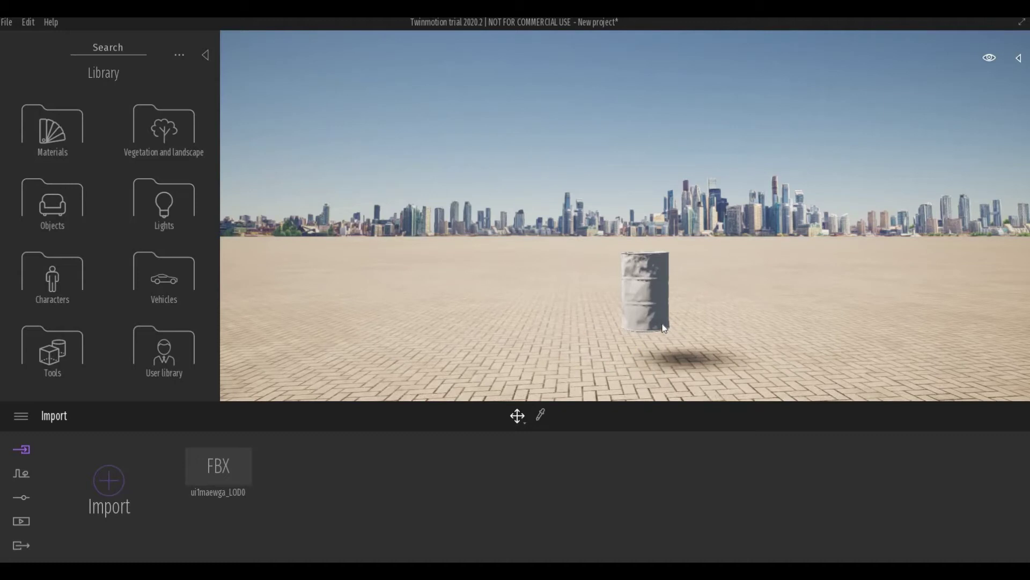
Pick the barrel's material from the scene and open its Color settings
click(541, 416)
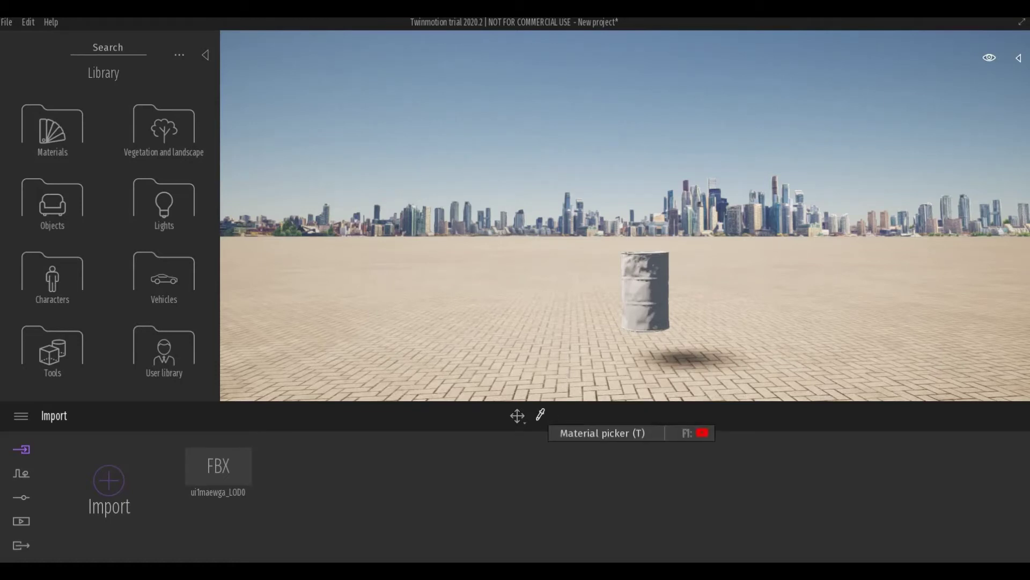
click(655, 285)
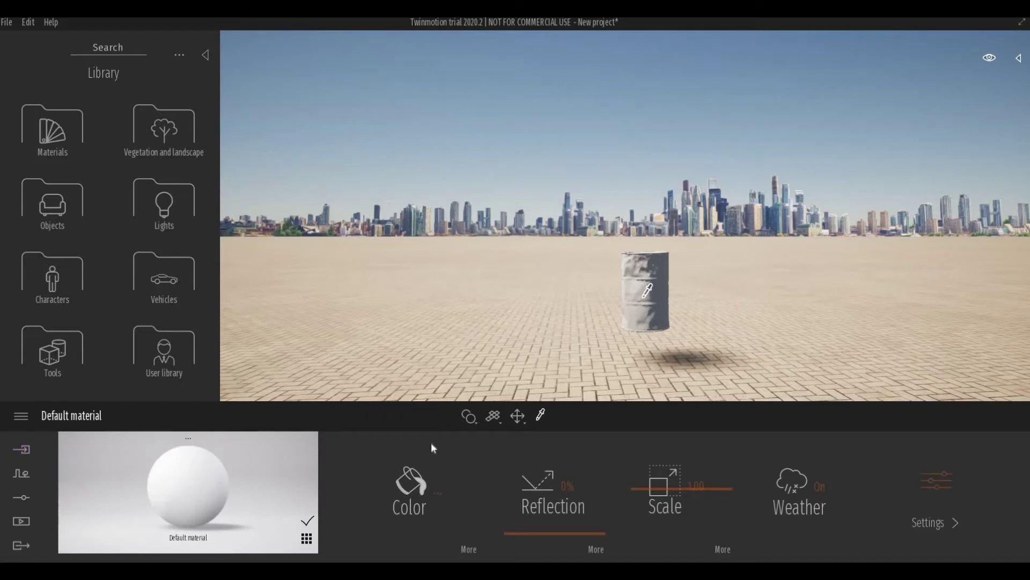
click(469, 549)
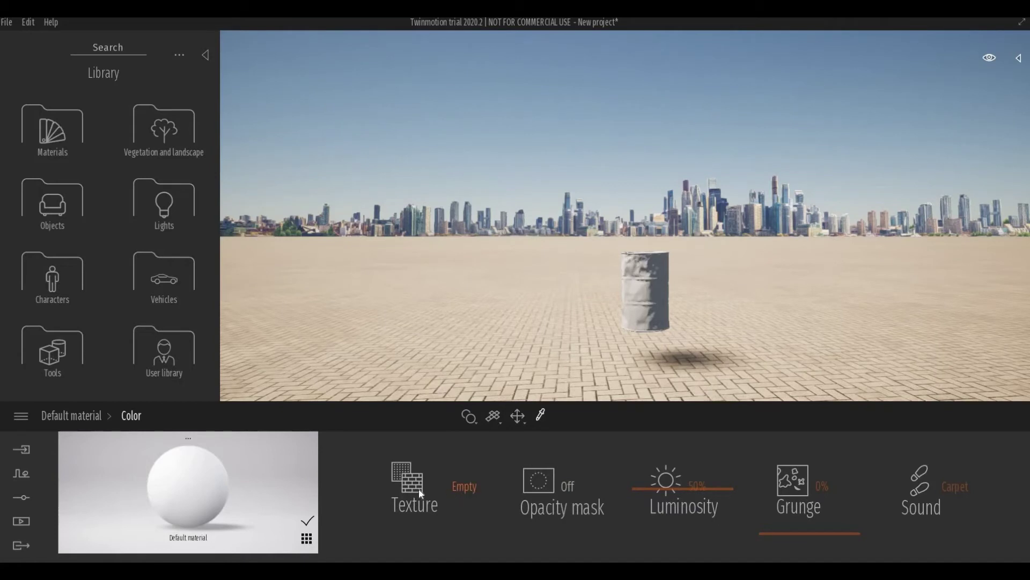
Load ui1maewga_2K_Albedo.jpg into the material's colour texture slot
click(464, 484)
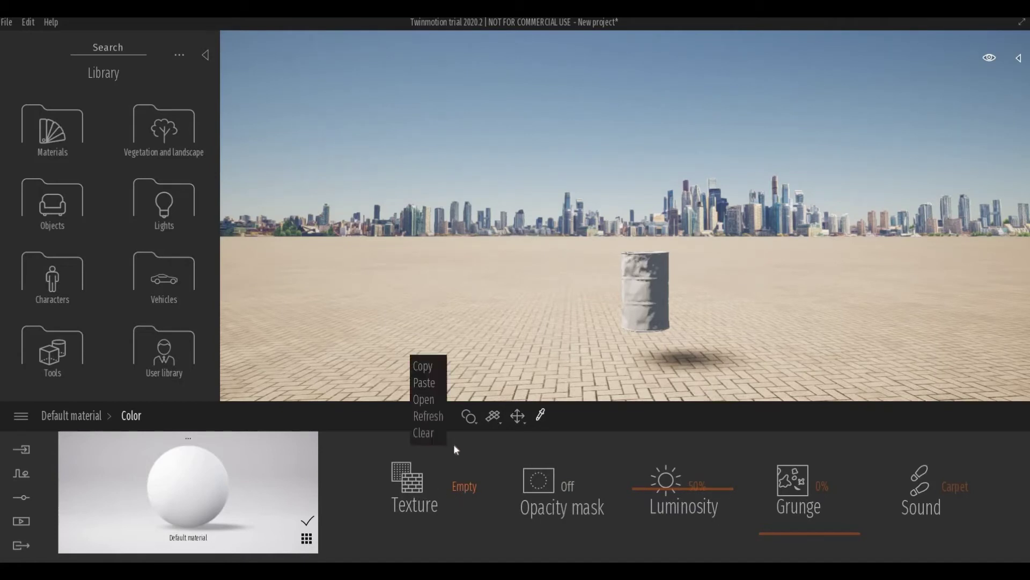
click(403, 474)
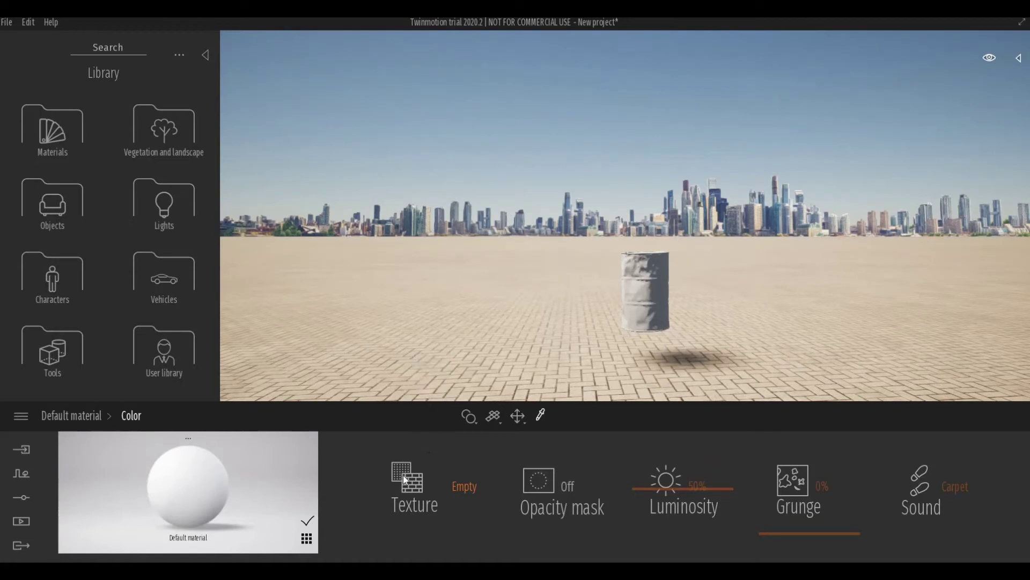
click(449, 484)
click(458, 486)
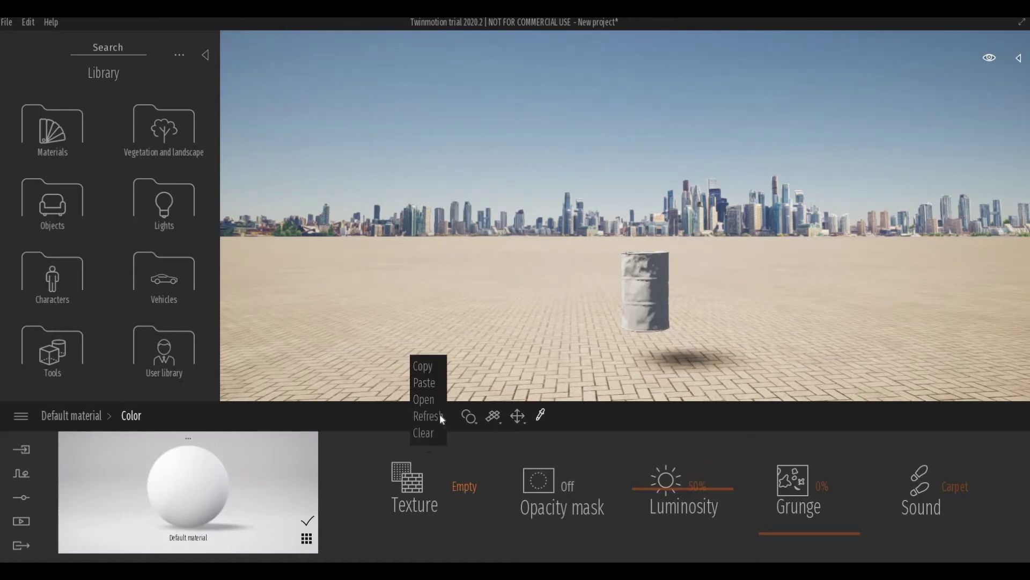
click(429, 404)
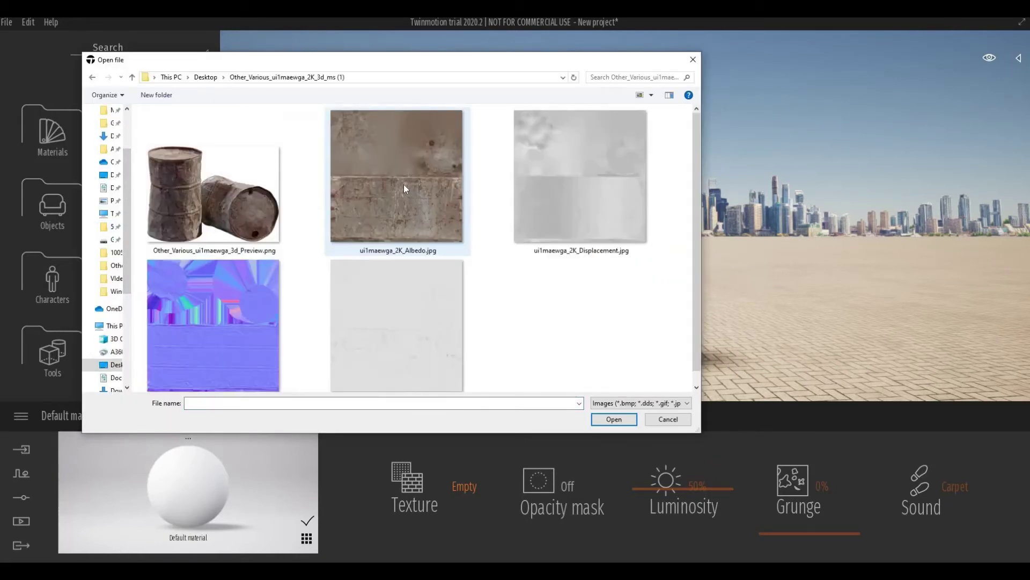
click(404, 183)
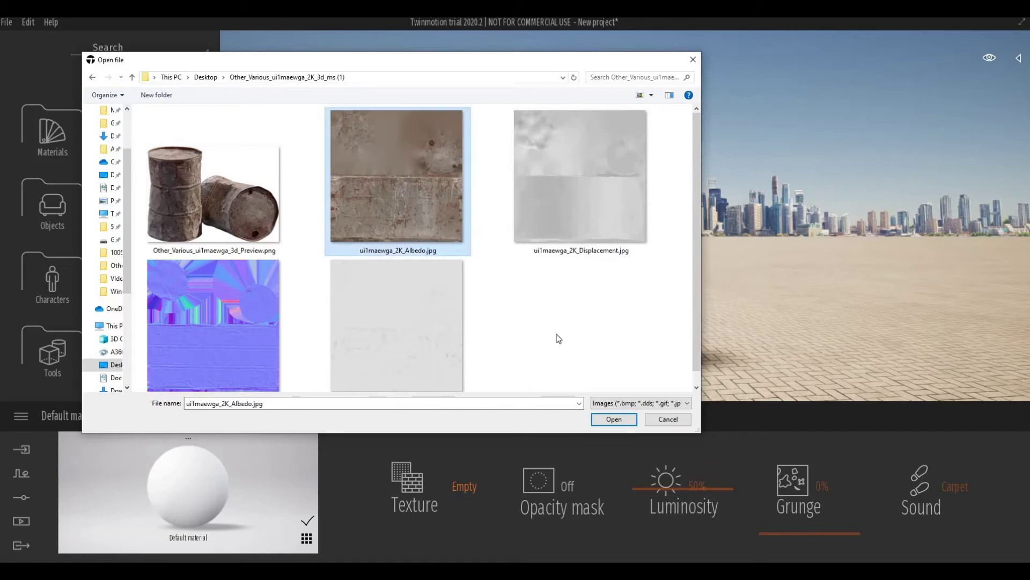
click(613, 418)
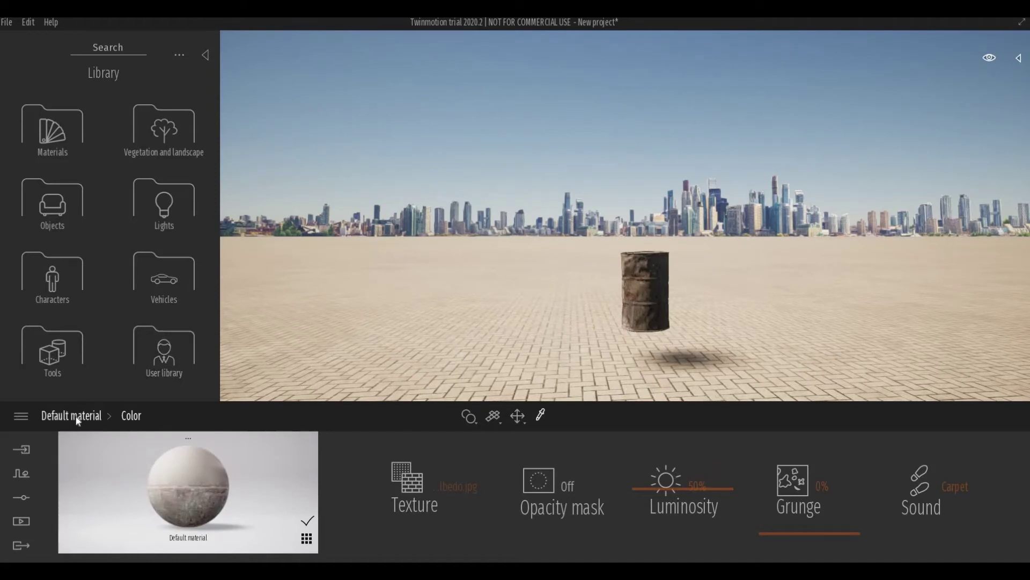
click(106, 412)
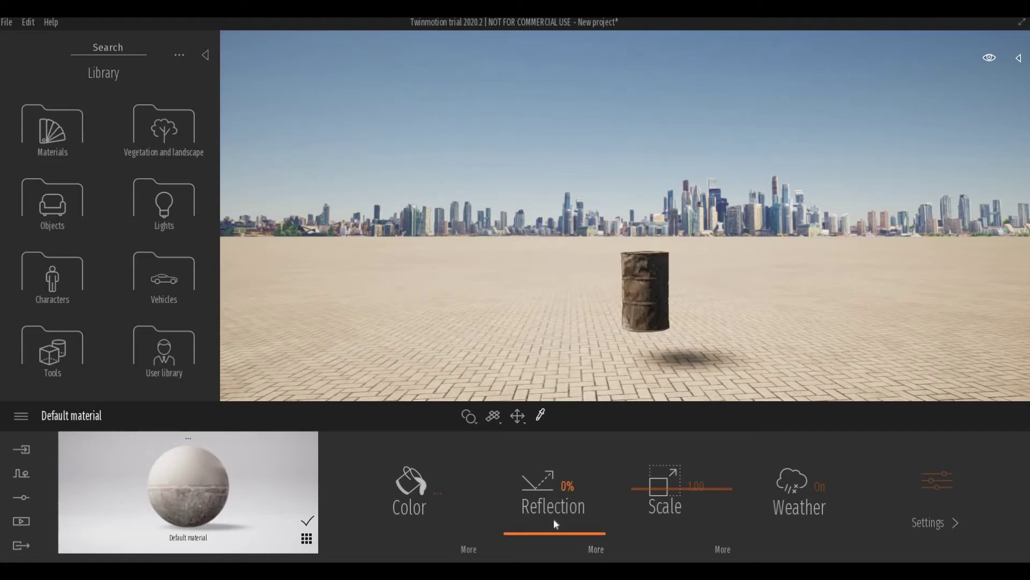
Load ui1maewga_2K_Roughness.jpg into the material's Reflection texture slot
click(596, 549)
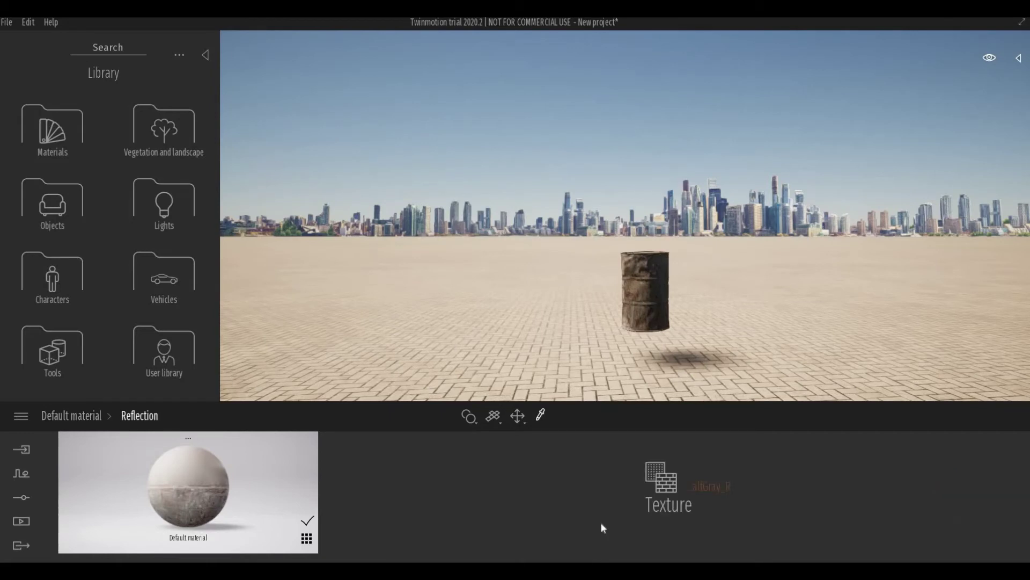
right_click(701, 485)
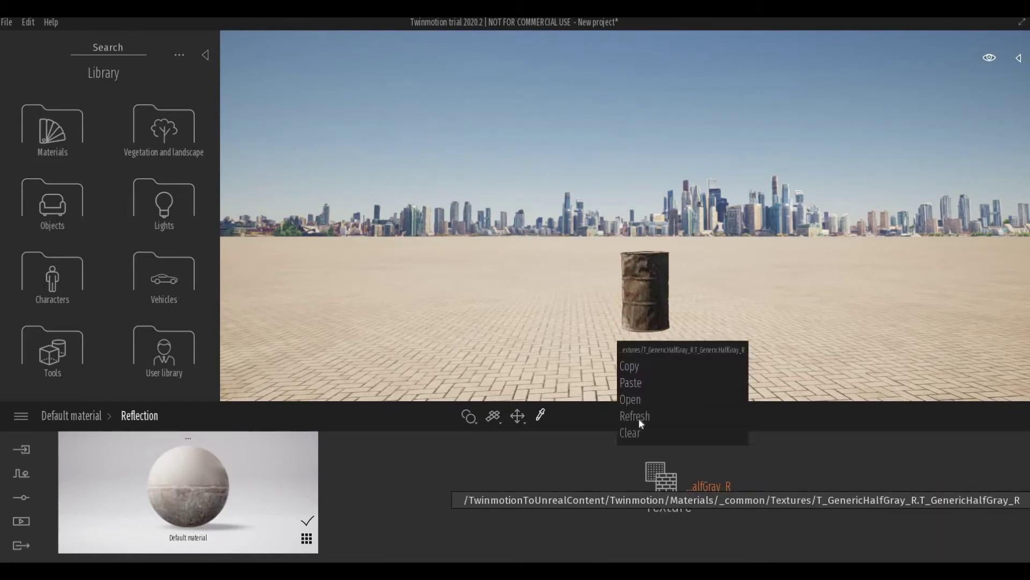
click(631, 399)
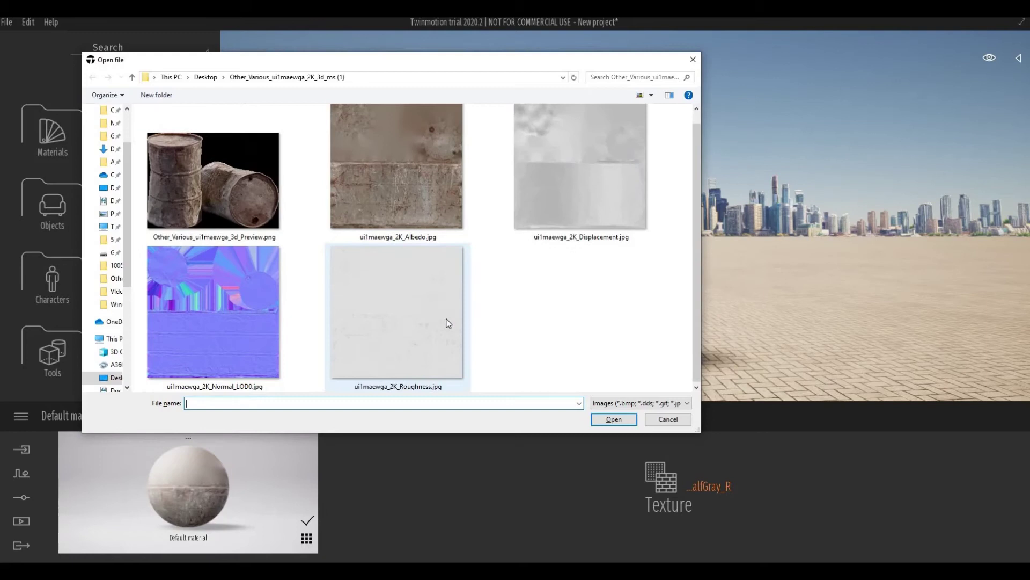
click(407, 339)
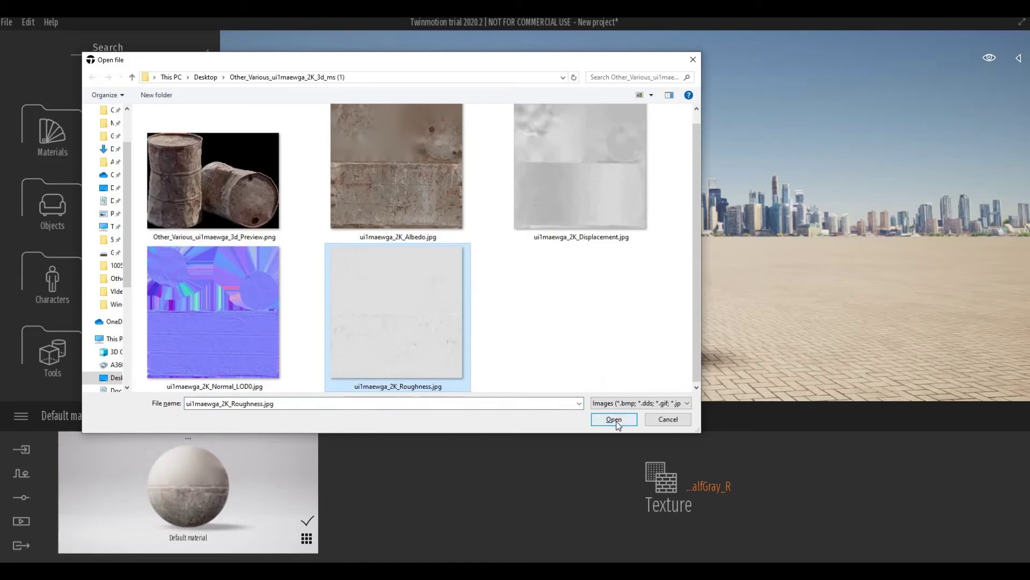
click(616, 420)
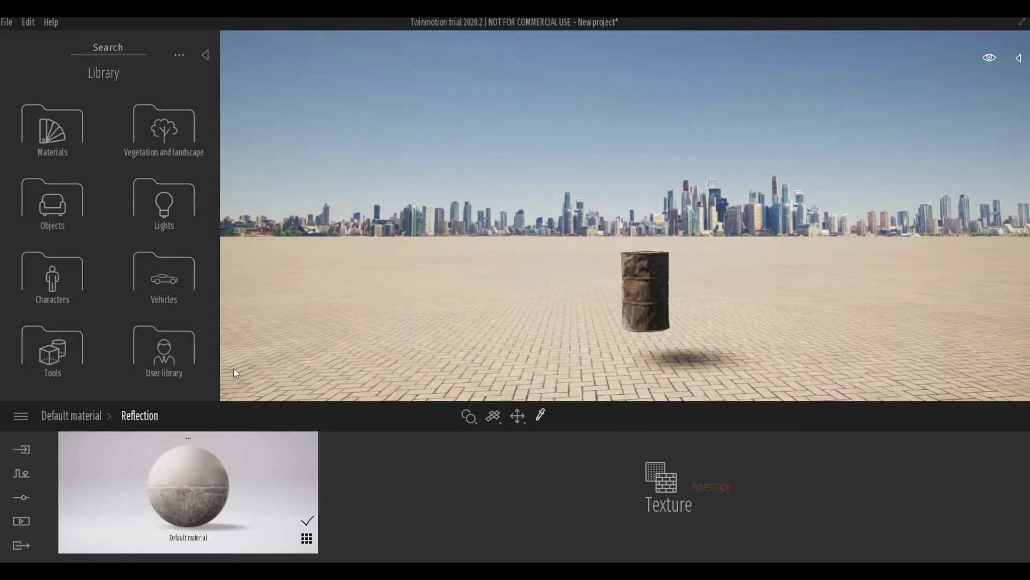
Replace the barrel material's bump texture with ui1maewga_2K_Normal_LOD0.jpg
click(74, 416)
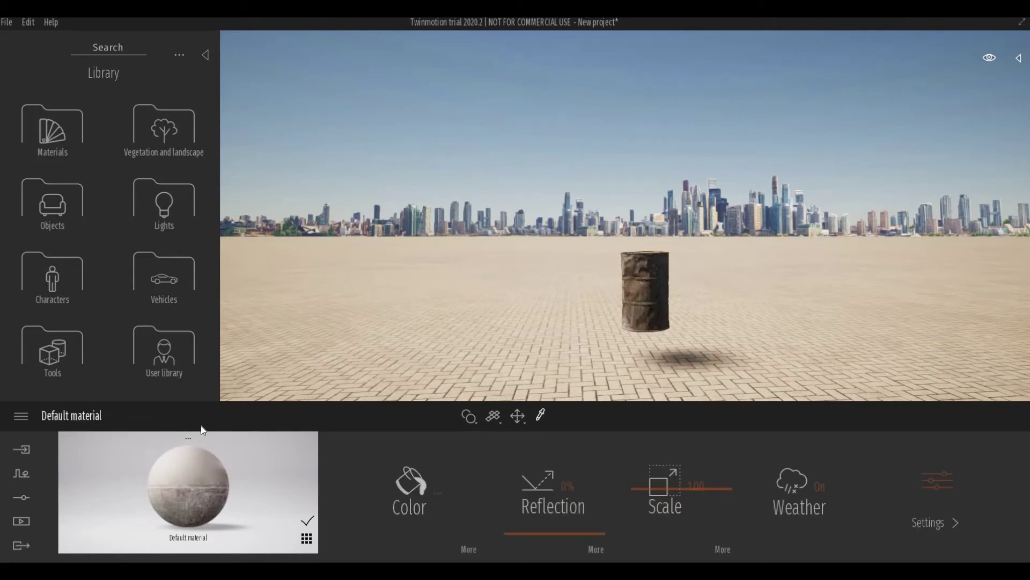
click(926, 523)
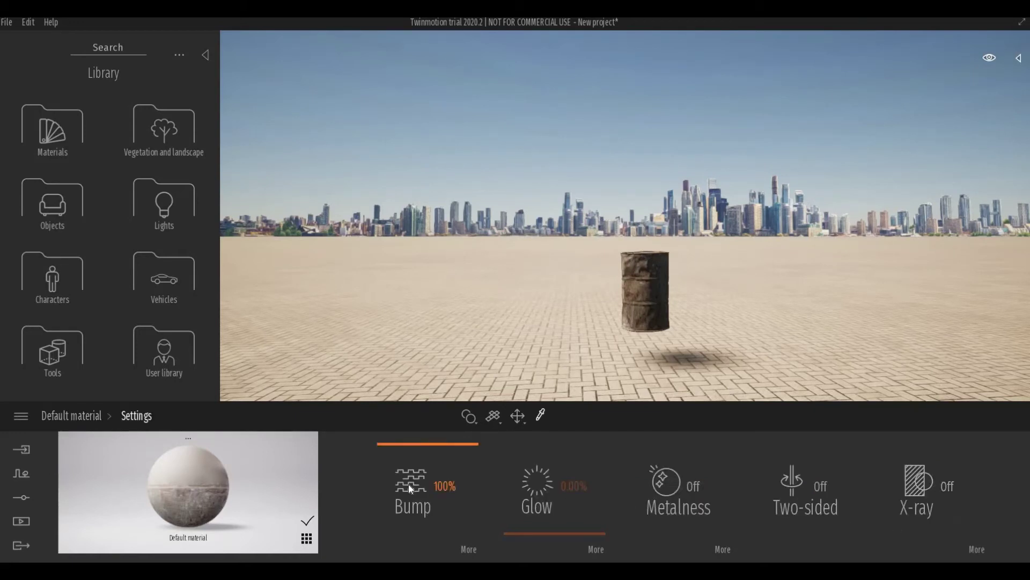
click(467, 549)
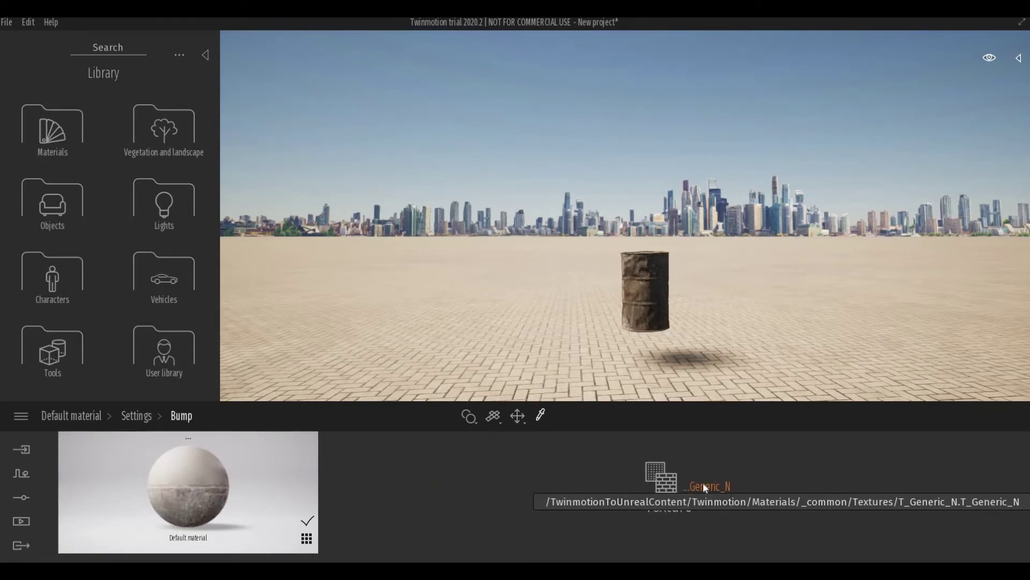
click(665, 480)
click(627, 400)
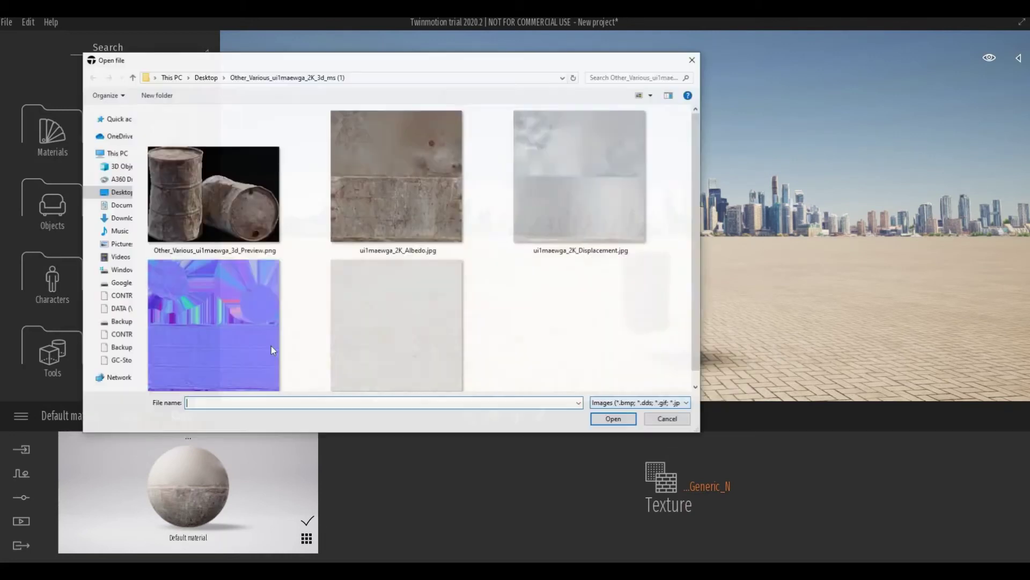
scroll(211, 348, down, 1)
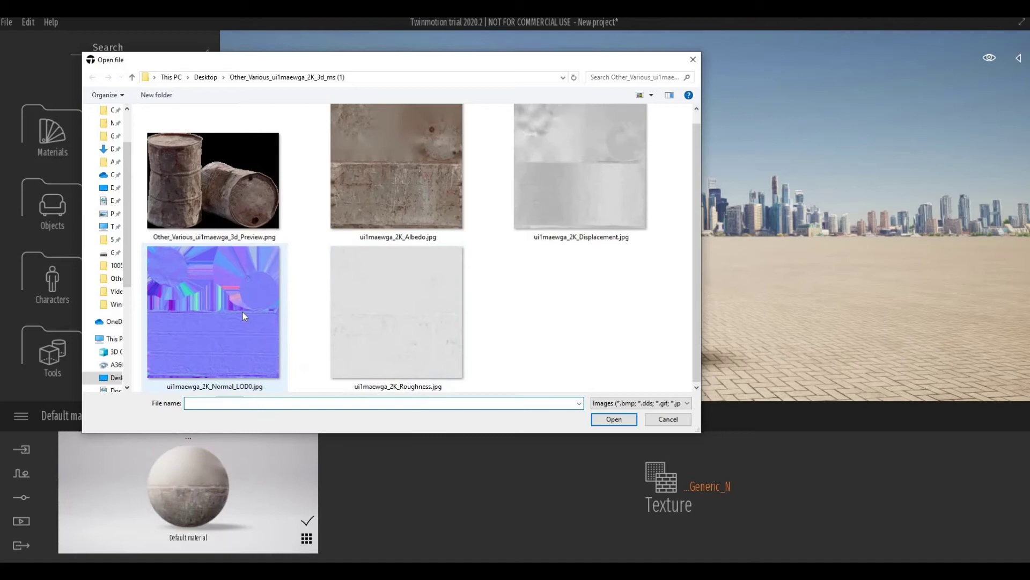
click(258, 311)
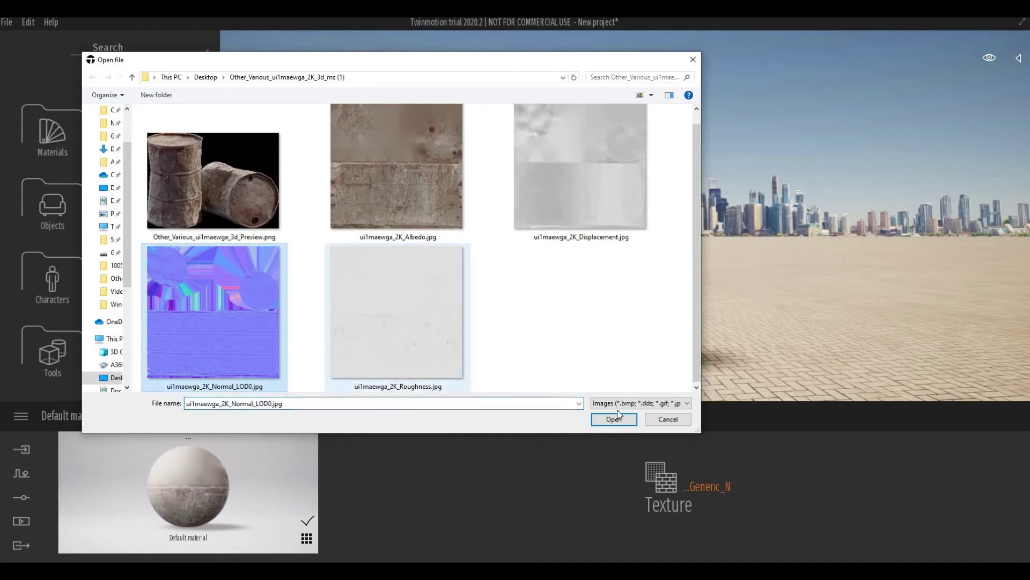
click(614, 419)
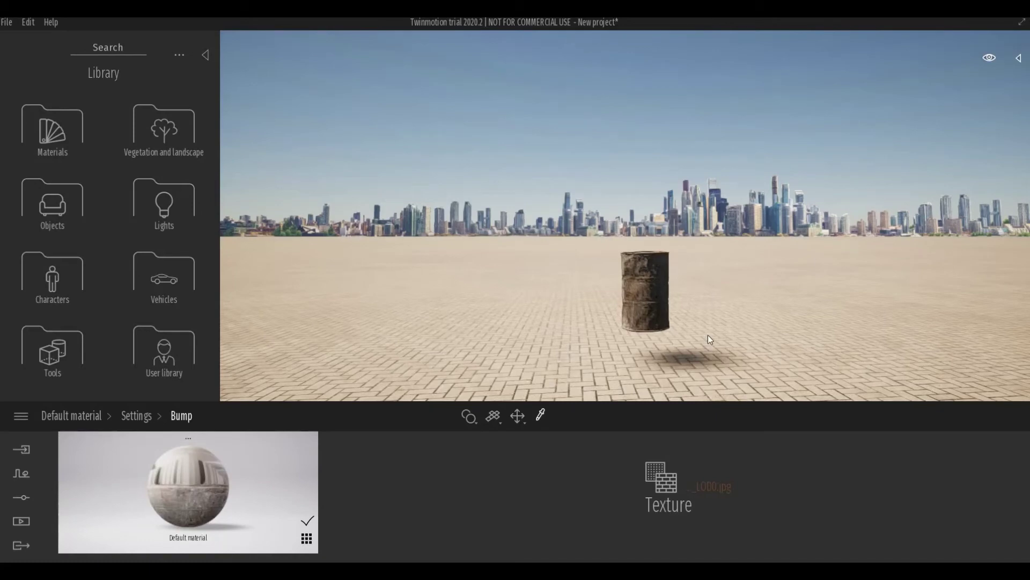
Pick the ground's material, orbit the view down toward the ground, then stop picking
scroll(721, 340, up, 2)
click(720, 339)
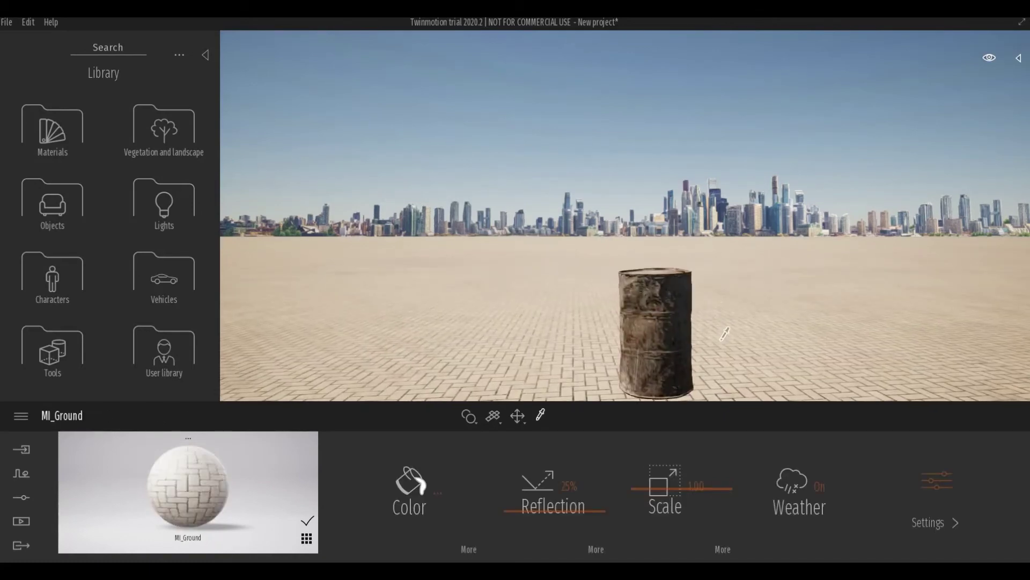
scroll(721, 340, up, 4)
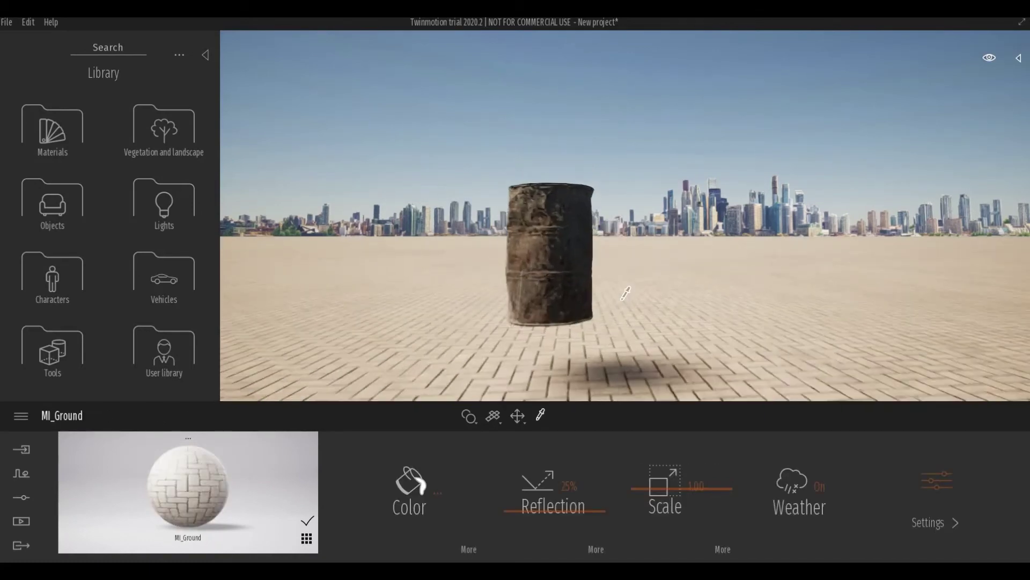
scroll(643, 311, up, 5)
scroll(609, 298, down, 5)
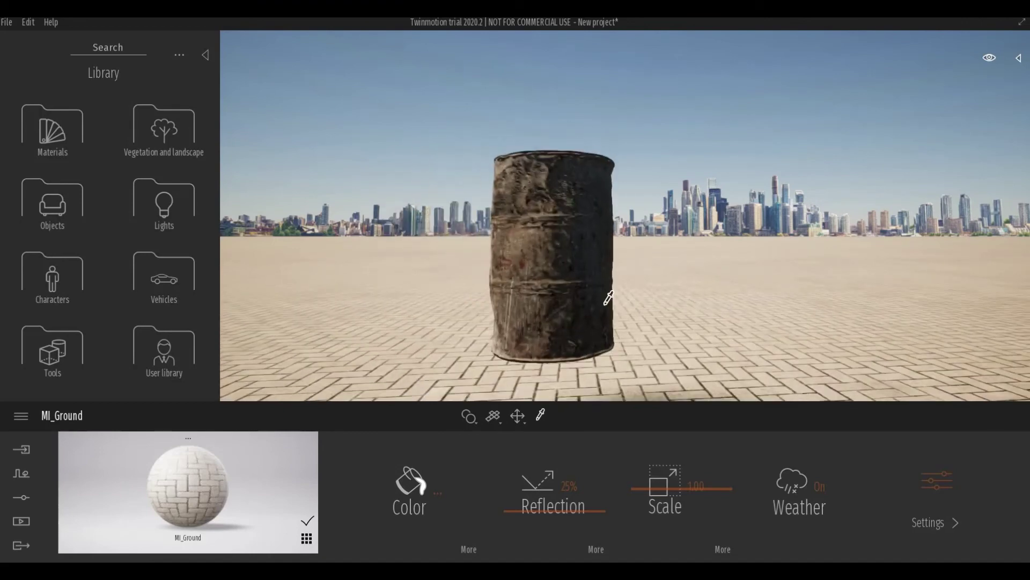
drag(609, 298, 610, 344)
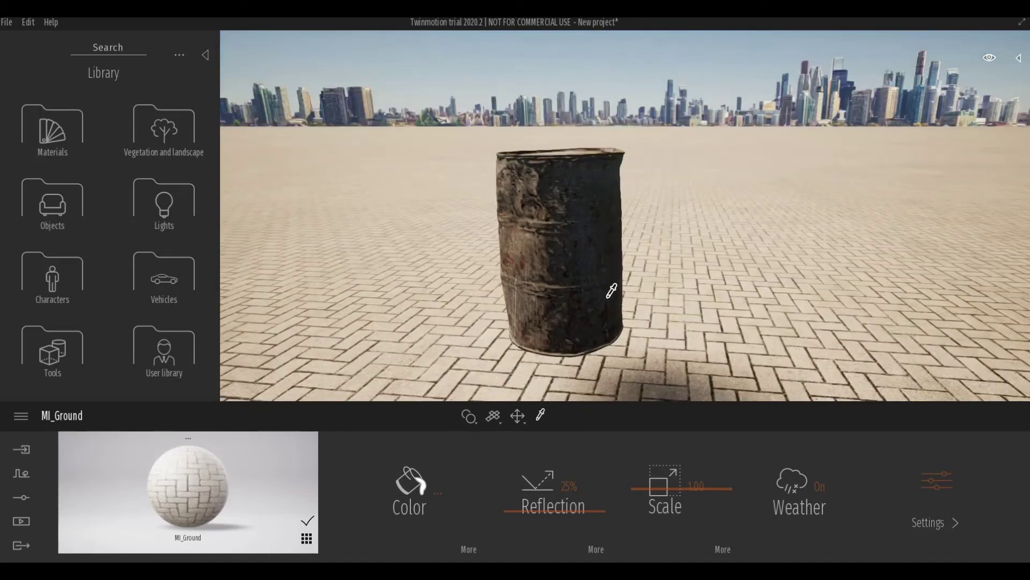
key(Escape)
Pick the barrel's material and raise its reflection to 81%, keeping texture scale at 1.00
click(540, 415)
click(557, 259)
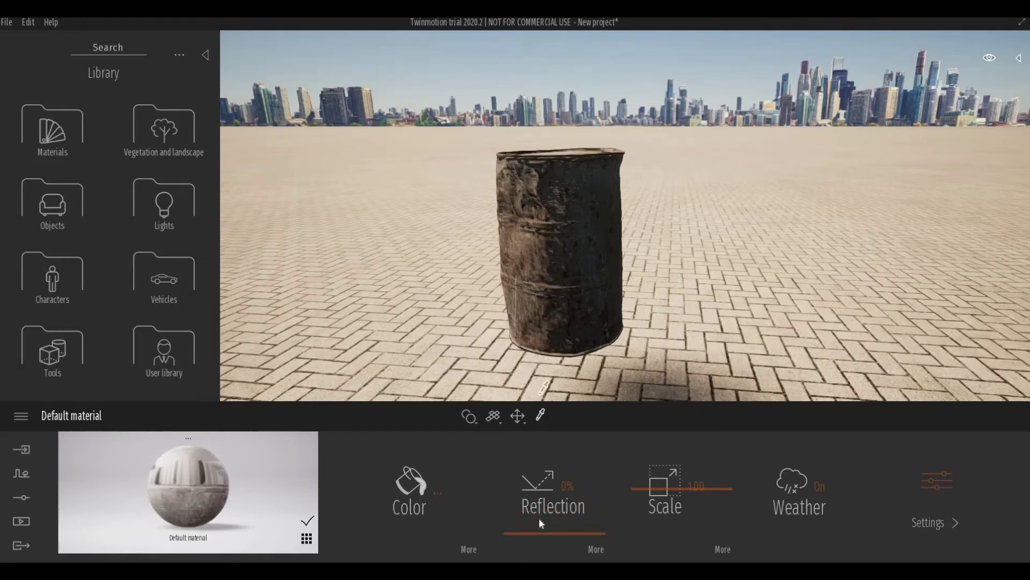
drag(536, 534, 551, 466)
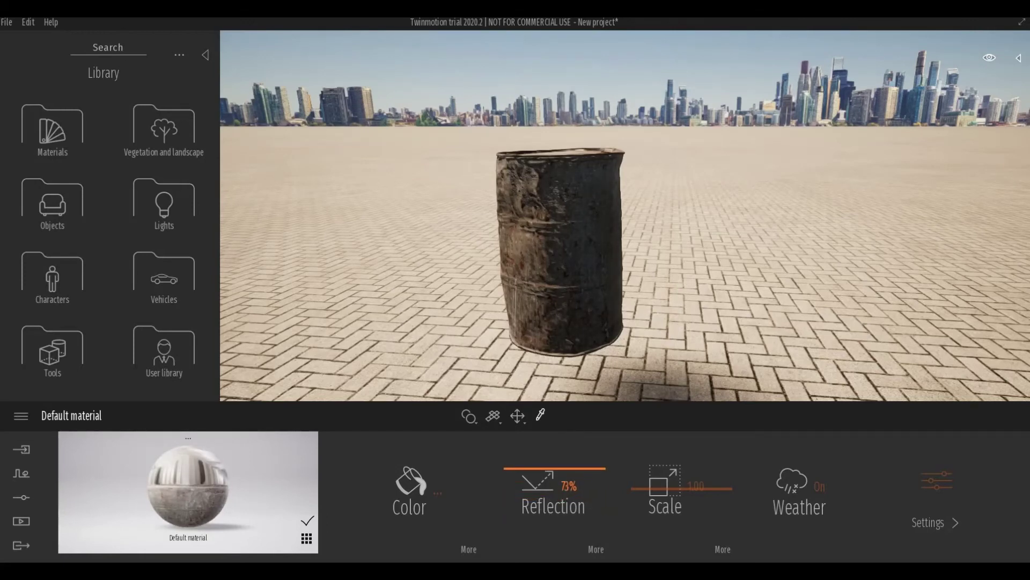
scroll(526, 274, up, 5)
scroll(530, 271, down, 1)
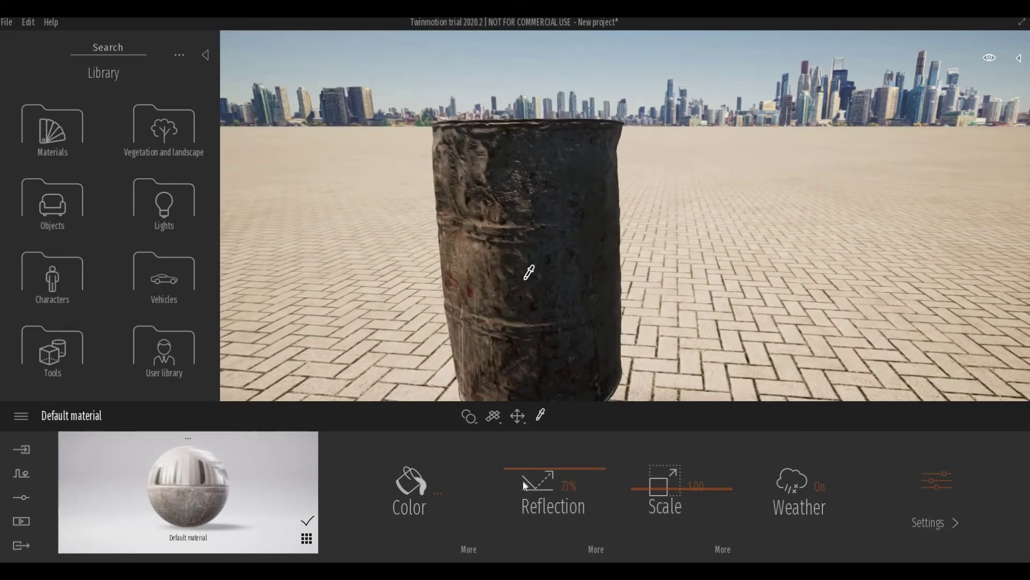
mouse_move(523, 468)
mouse_down()
mouse_move(523, 499)
mouse_move(528, 459)
mouse_up()
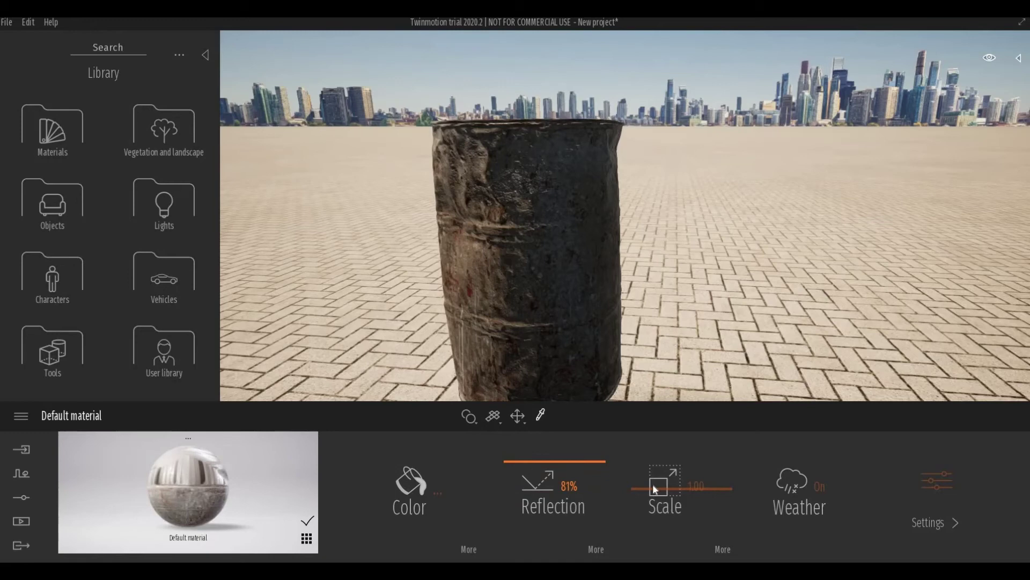
drag(652, 484, 650, 486)
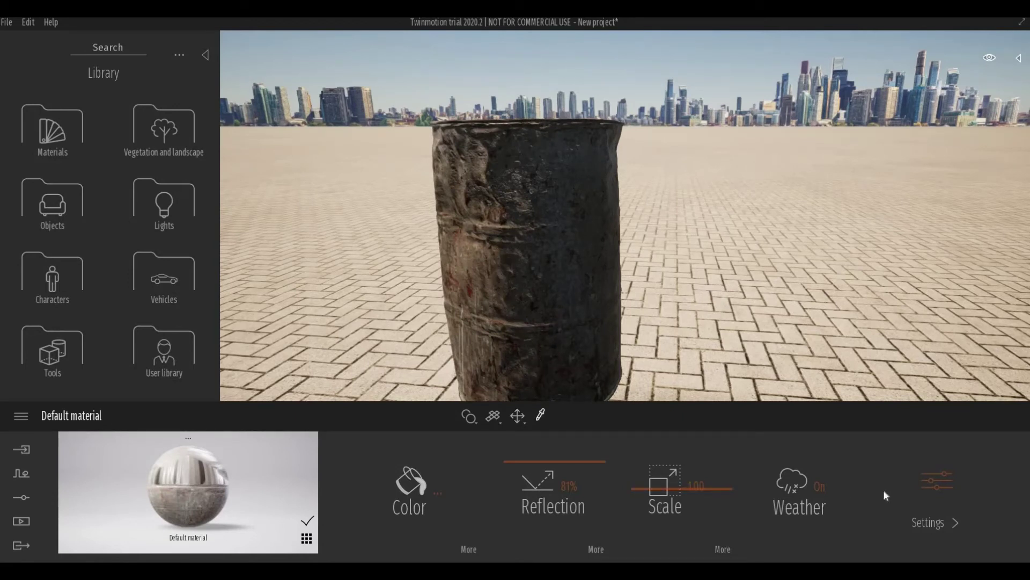
Keep the barrel's bump strength at 100% and lower its reflection from 81% to about 55%
click(922, 521)
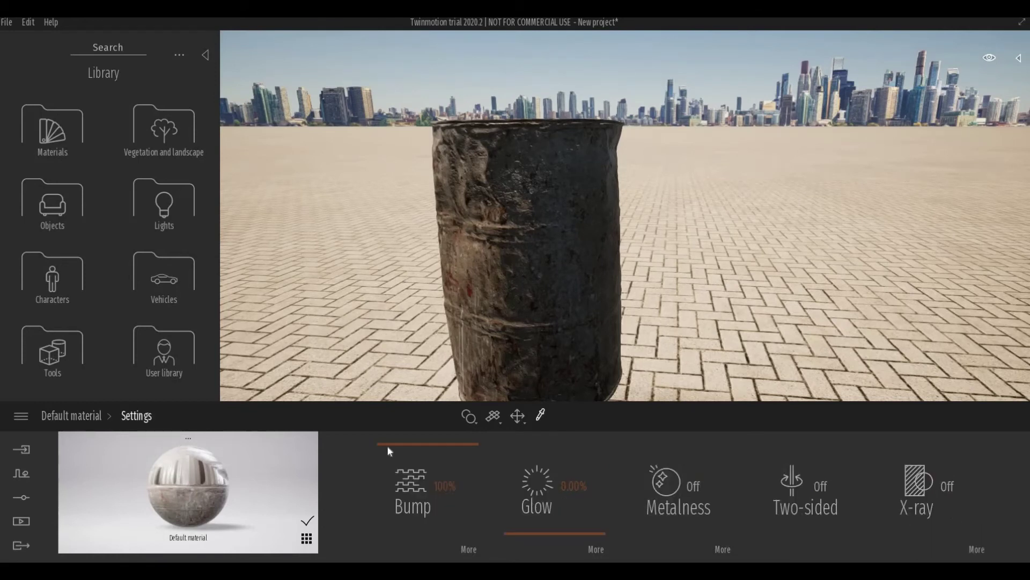
mouse_move(390, 449)
mouse_down()
mouse_move(391, 505)
mouse_move(396, 446)
mouse_up()
drag(399, 500, 403, 440)
click(65, 413)
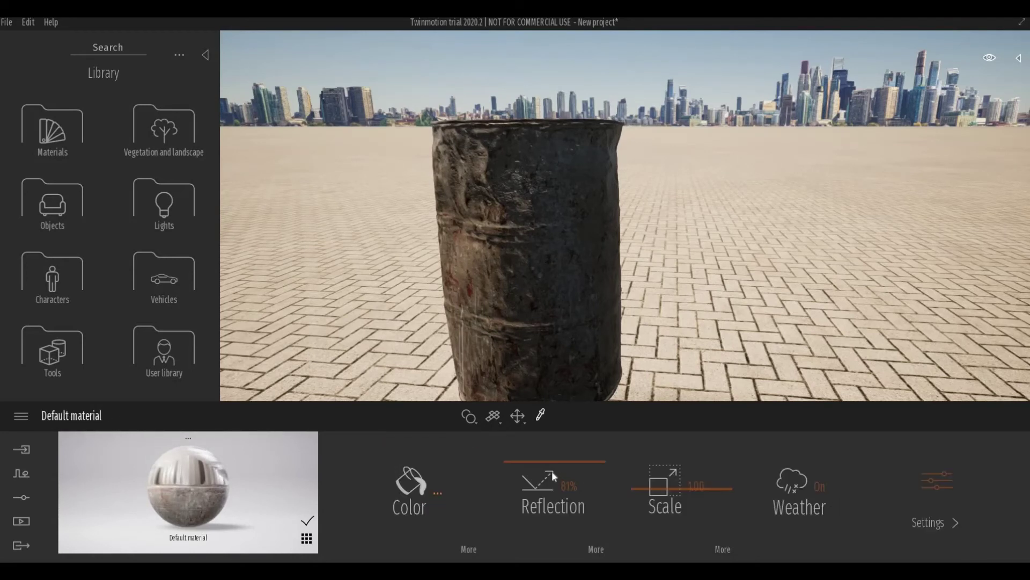
drag(538, 461, 511, 485)
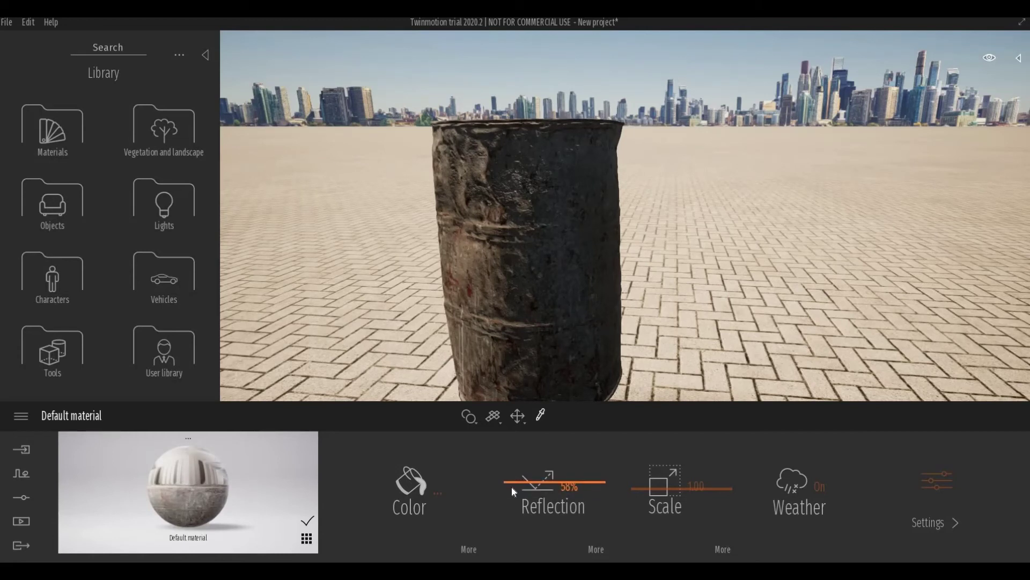
Make the barrel material's base colour light grey C2C2C2, then leave the material picker
click(414, 488)
drag(585, 171, 876, 177)
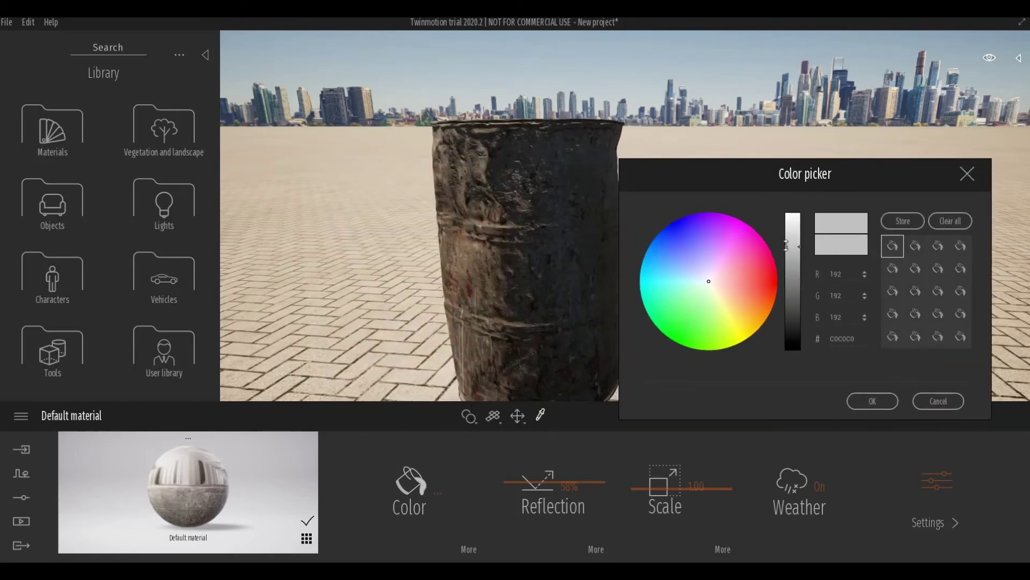
click(787, 235)
click(787, 251)
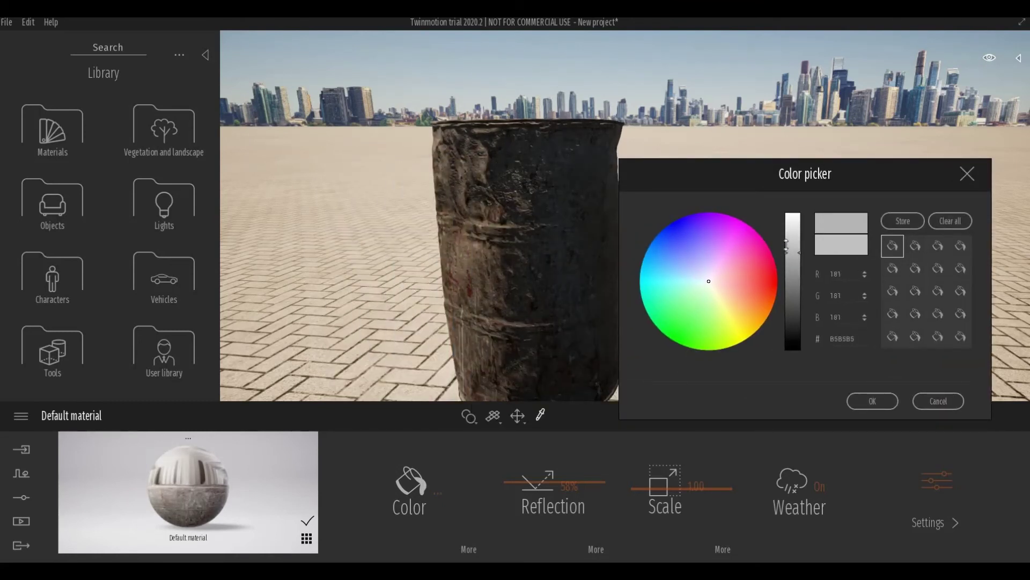
click(786, 245)
click(968, 176)
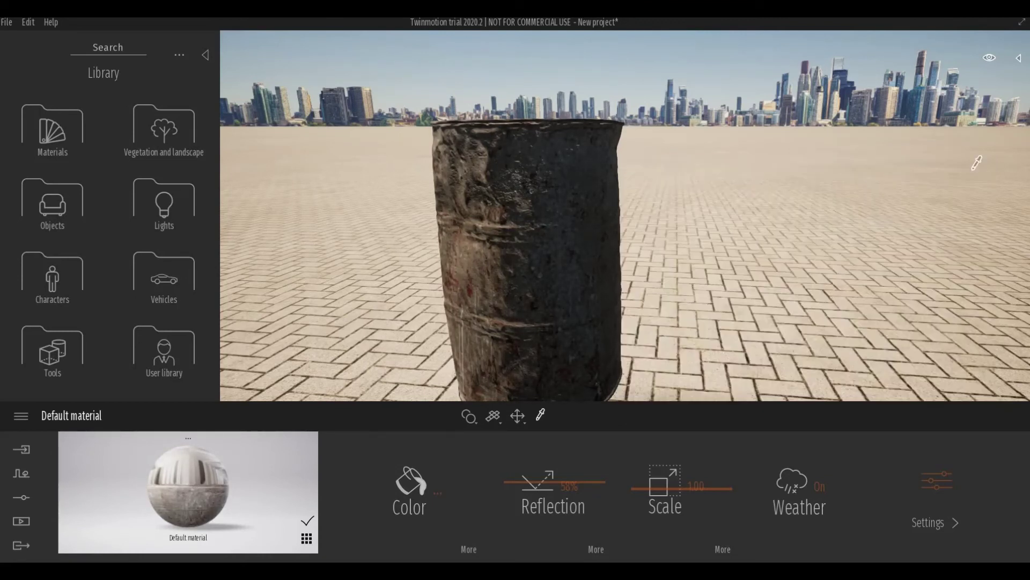
key(Escape)
Move the barrel's Default material entry out of the fbx container and delete the empty container
click(1018, 58)
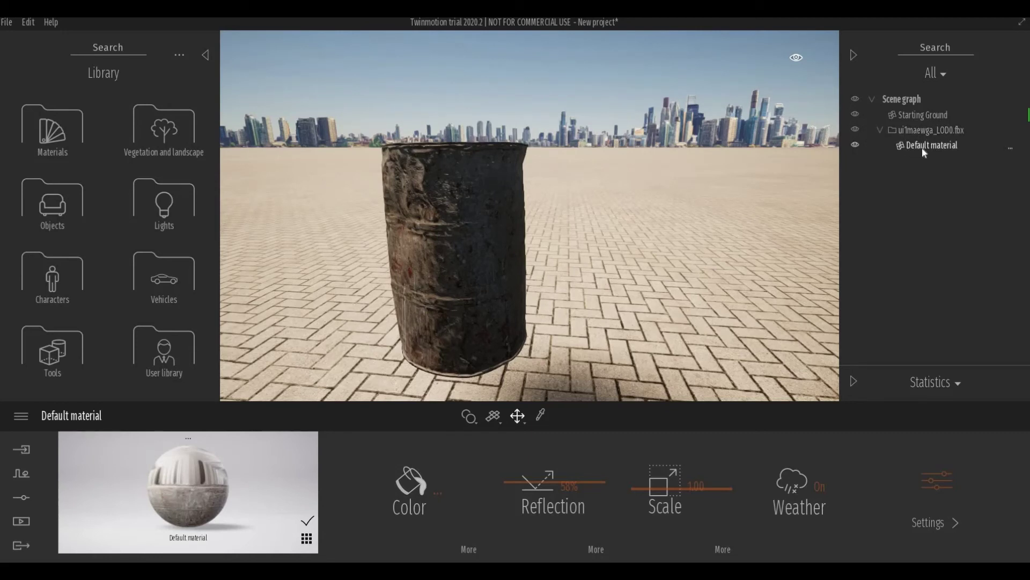
click(922, 147)
drag(922, 147, 920, 124)
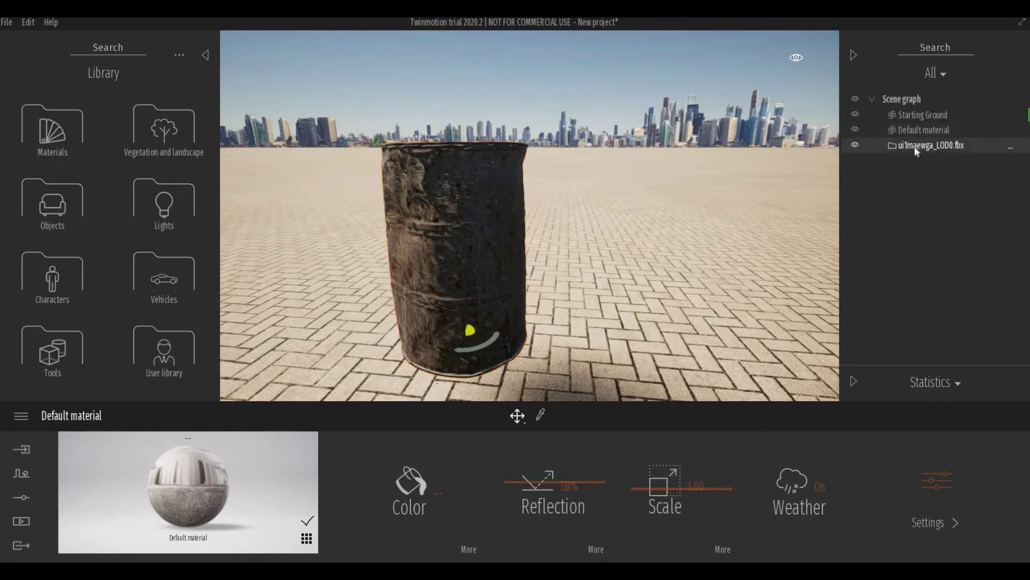
right_click(915, 152)
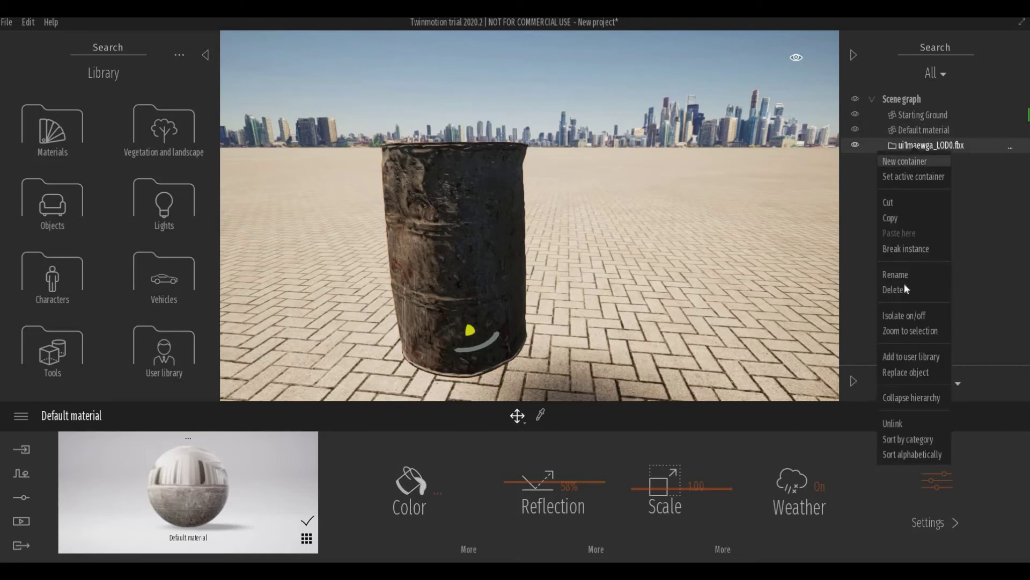
click(903, 290)
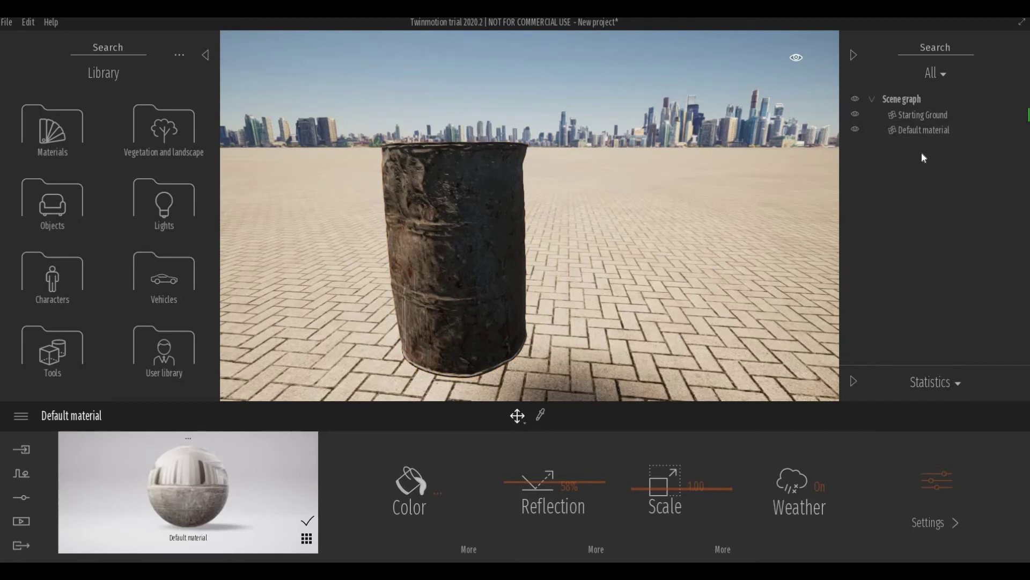
Rename the barrel entry to 'Rusted Metal Barrel'
click(920, 131)
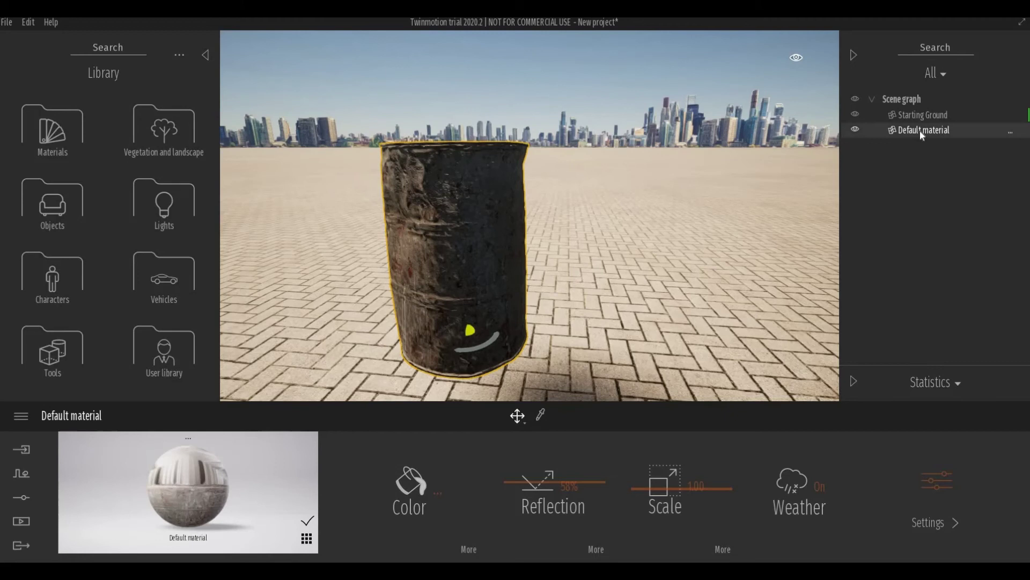
right_click(920, 130)
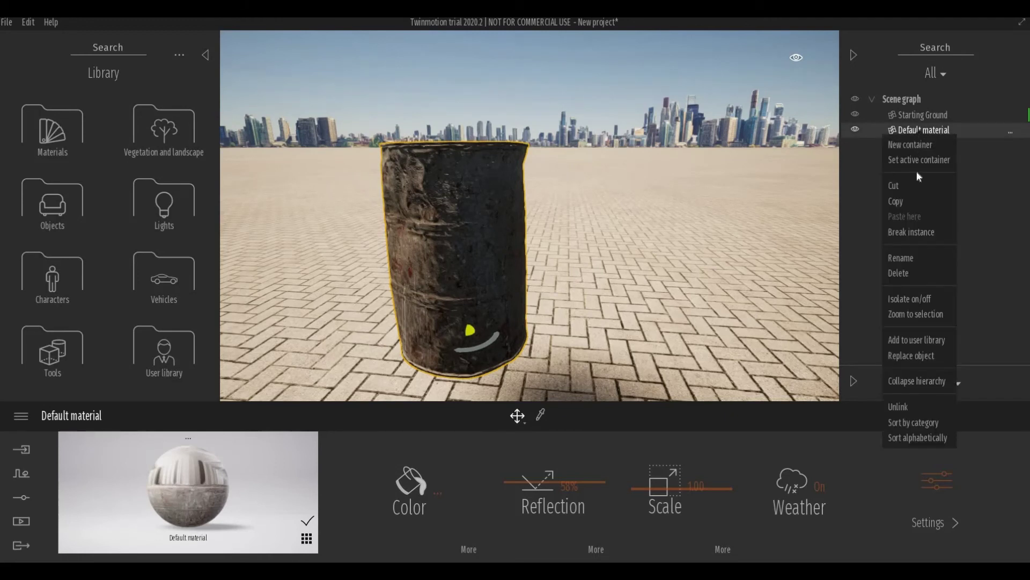
click(901, 259)
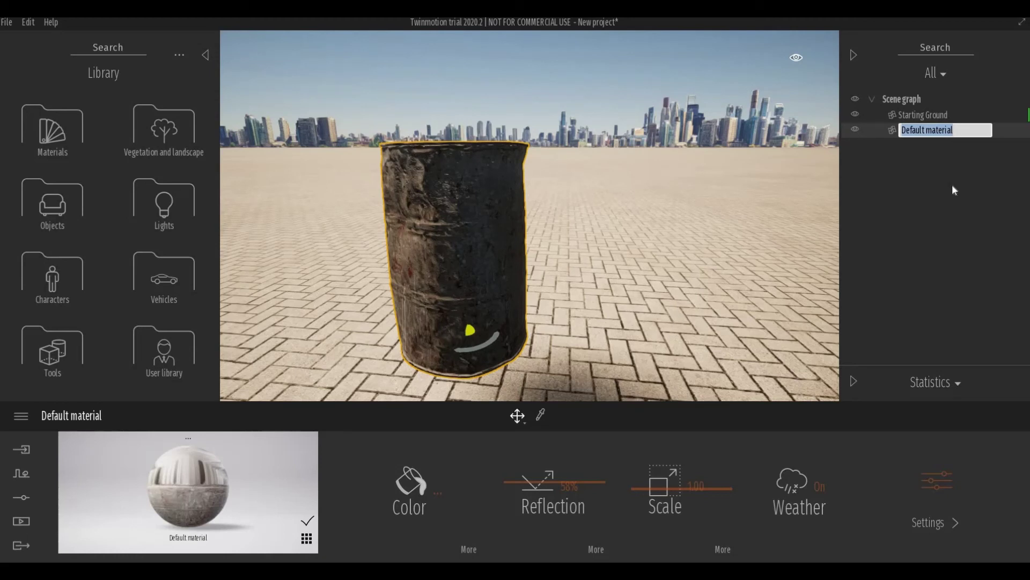
click(972, 131)
key(ctrl+a)
text(Rusted)
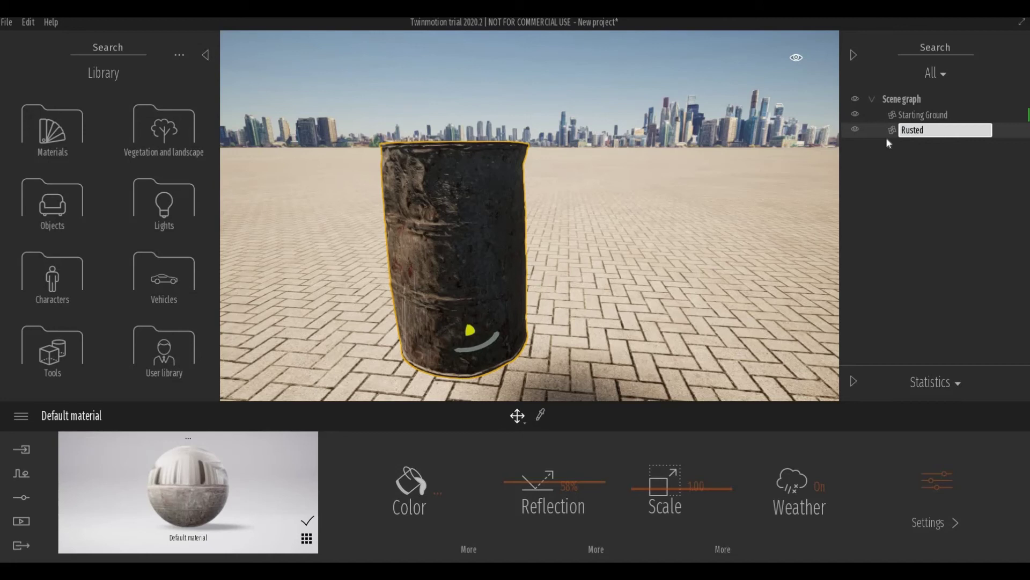
text( Metal Barrel)
Confirm the name Rusted Metal Barrel and add the barrel to the user library
click(897, 152)
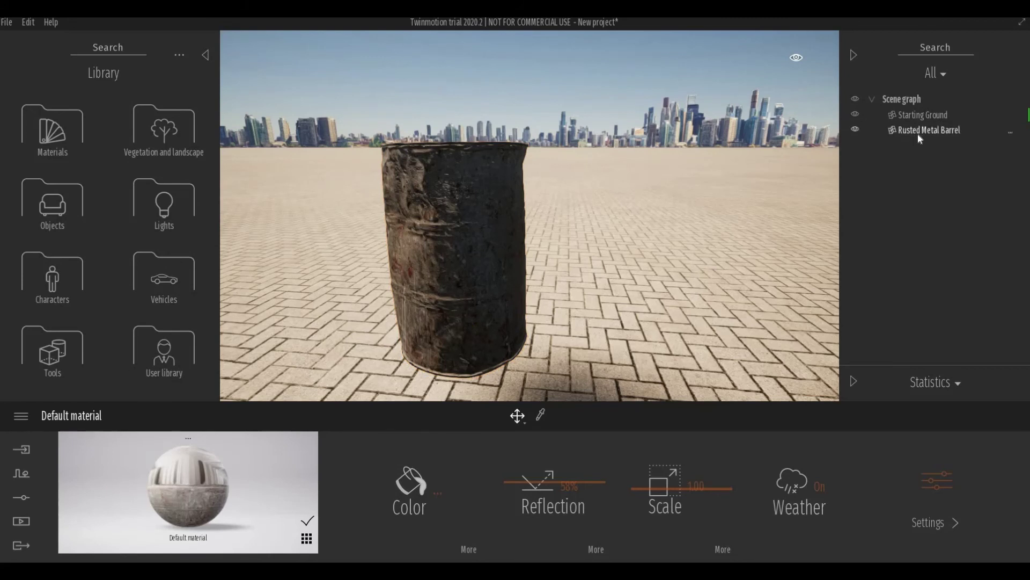
click(922, 131)
right_click(922, 131)
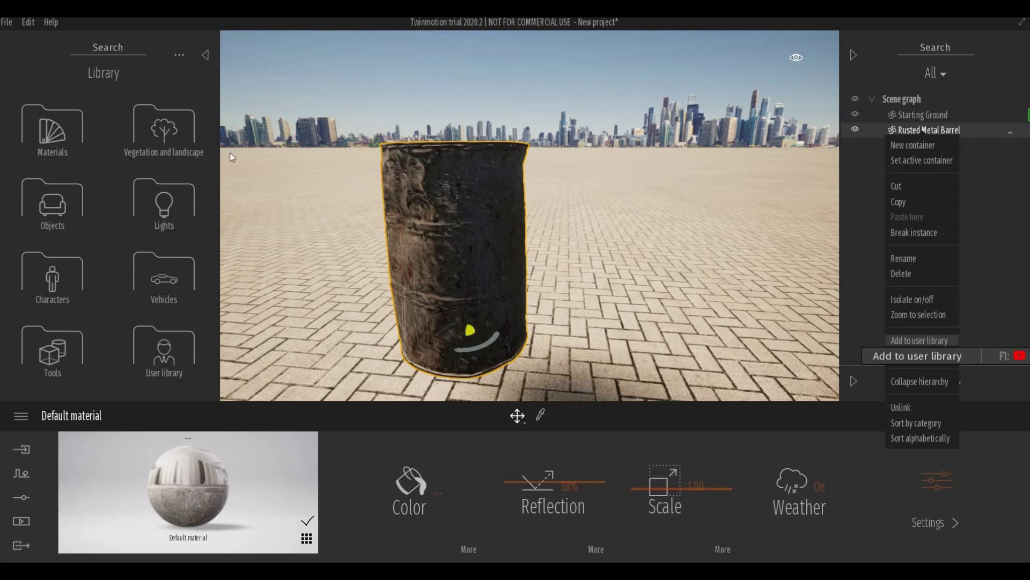
key(Escape)
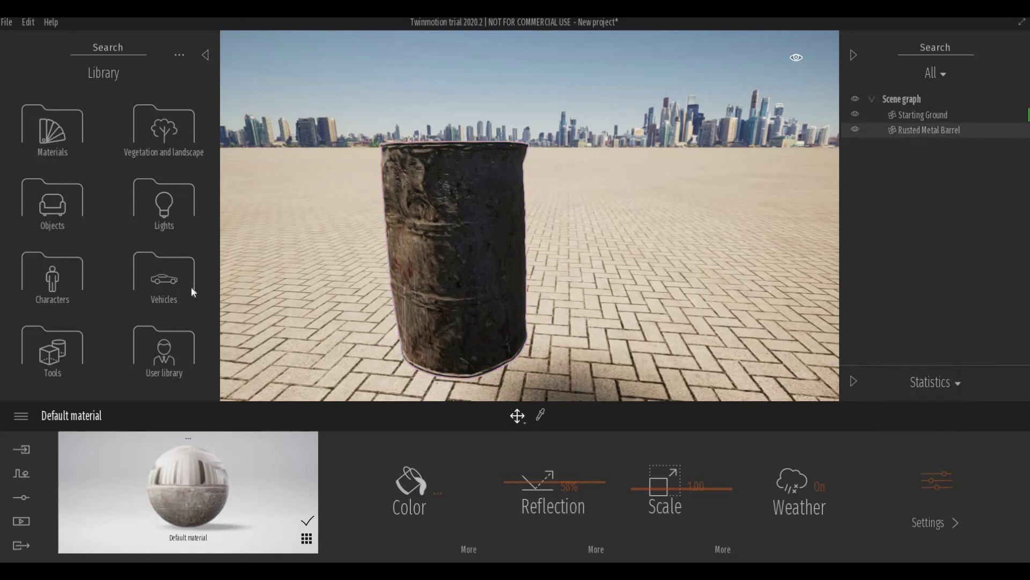
Place three copies of the Rusted Metal Barrel from the user library into the scene
click(165, 350)
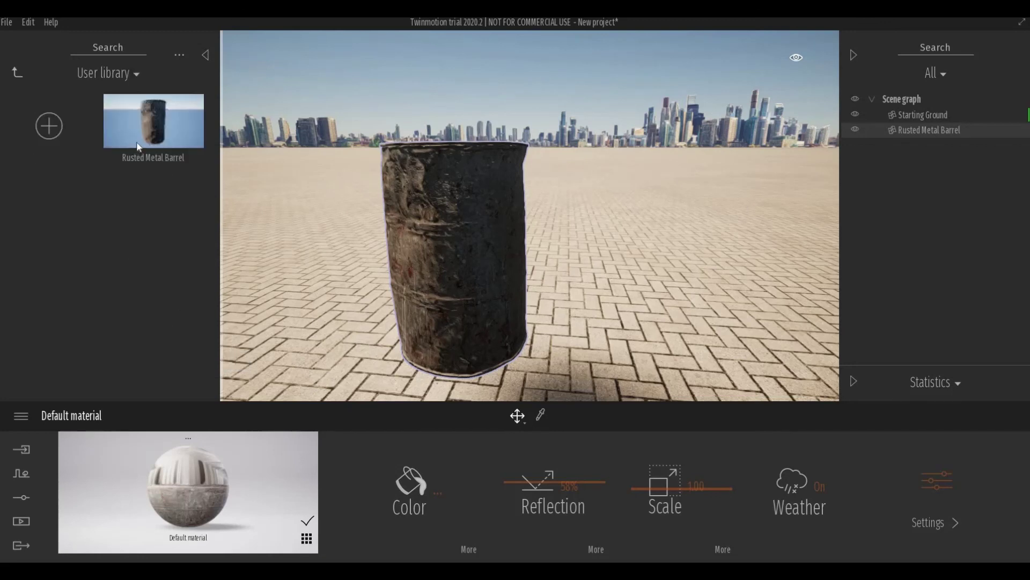
drag(138, 146, 714, 289)
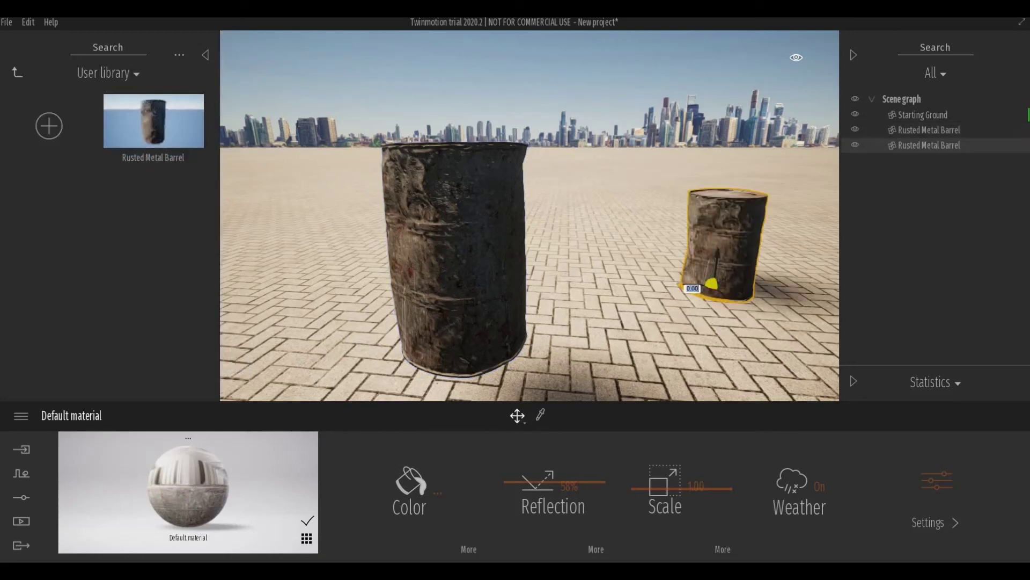
drag(153, 123, 638, 261)
drag(153, 124, 703, 345)
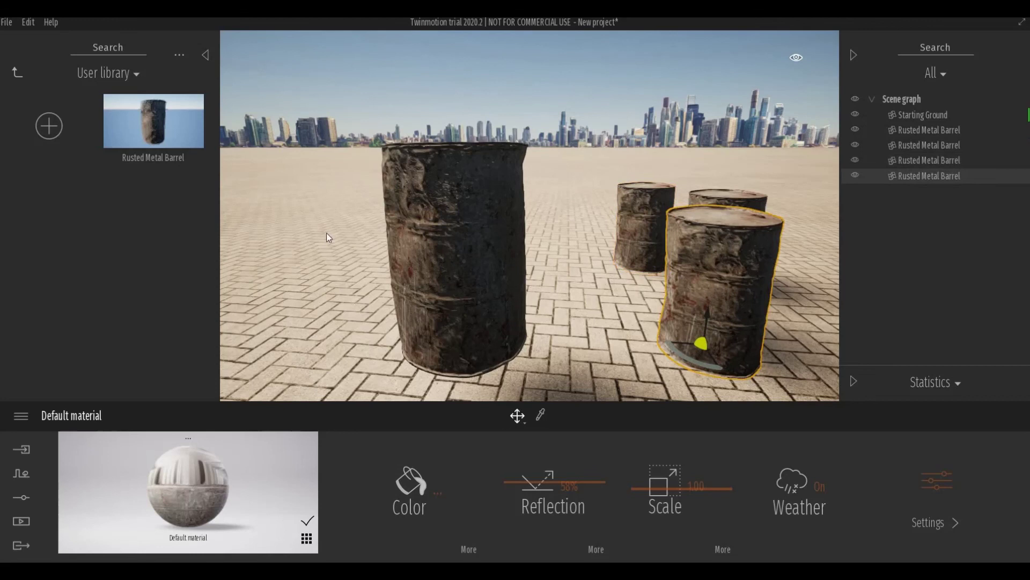
Create a new user-library folder named '3D Assets'
click(52, 130)
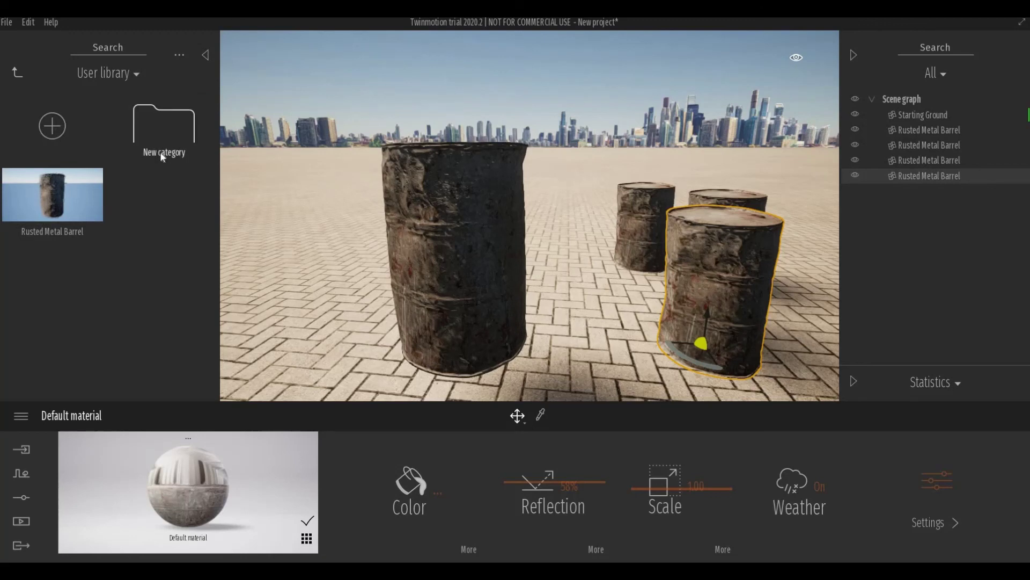
right_click(161, 154)
click(167, 213)
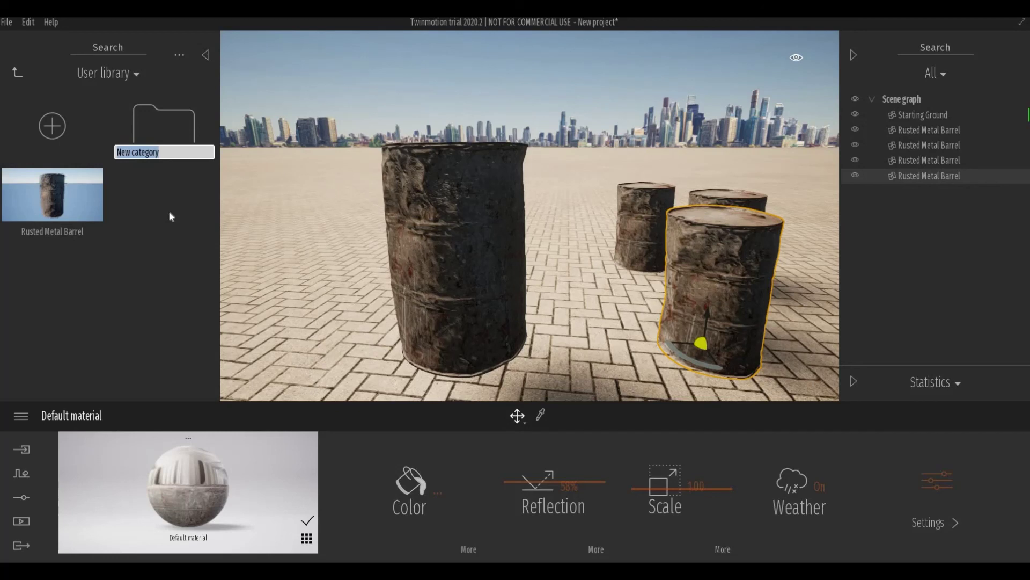
text(3D)
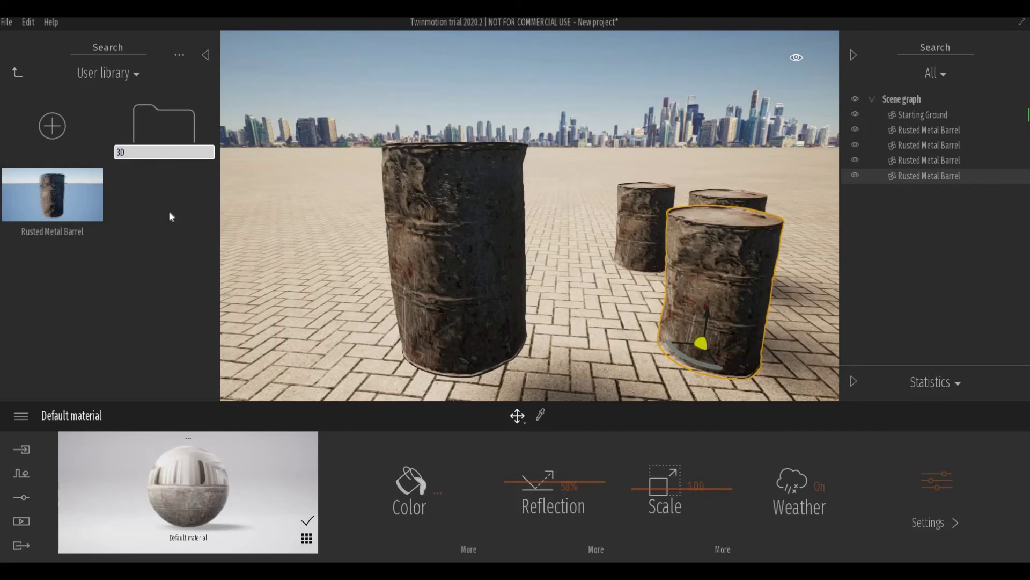
text( Assets)
key(Return)
Move the Rusted Metal Barrel into the 3D Assets folder and return to the library's top level
drag(69, 201, 170, 129)
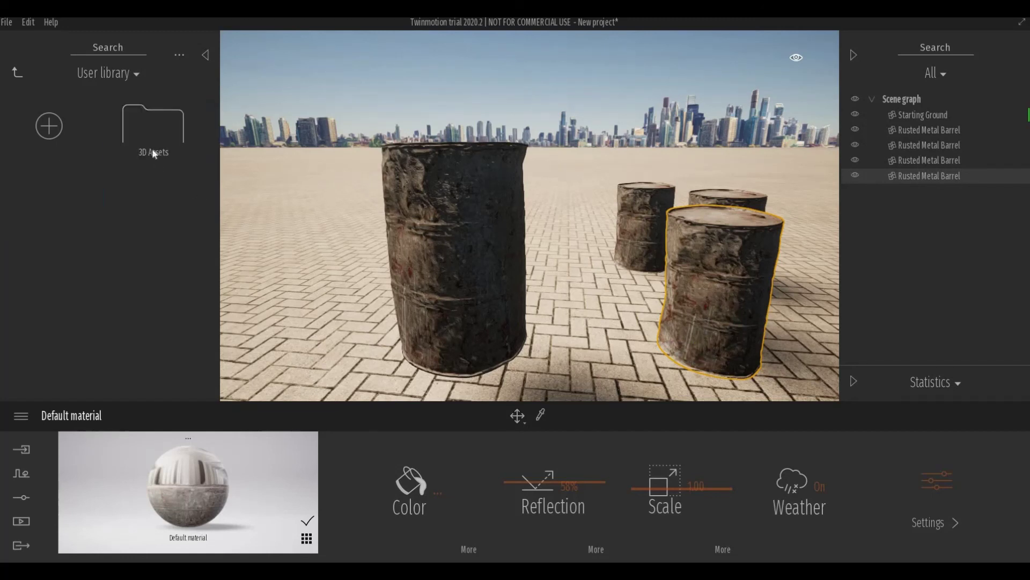
double_click(150, 133)
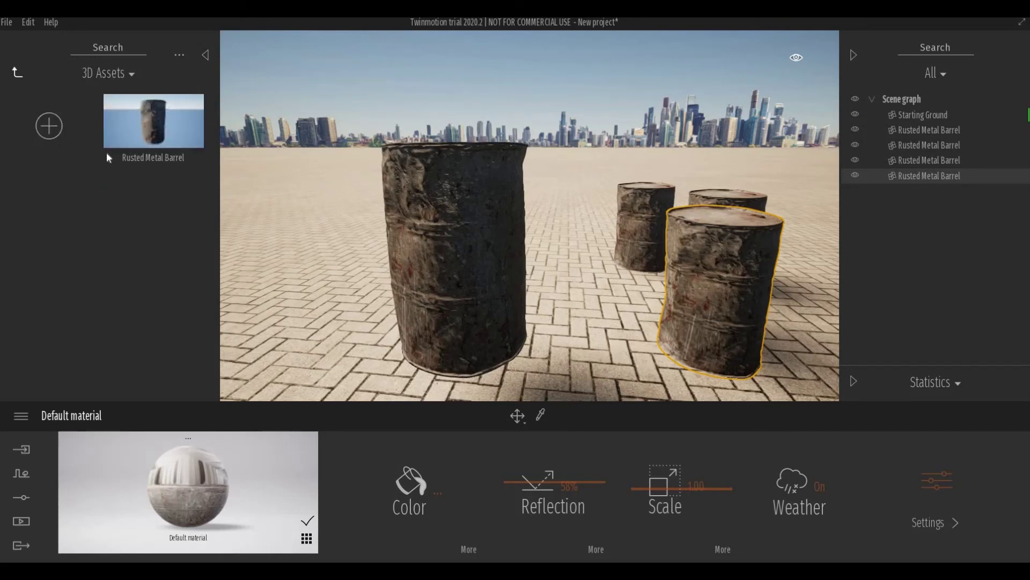
click(17, 72)
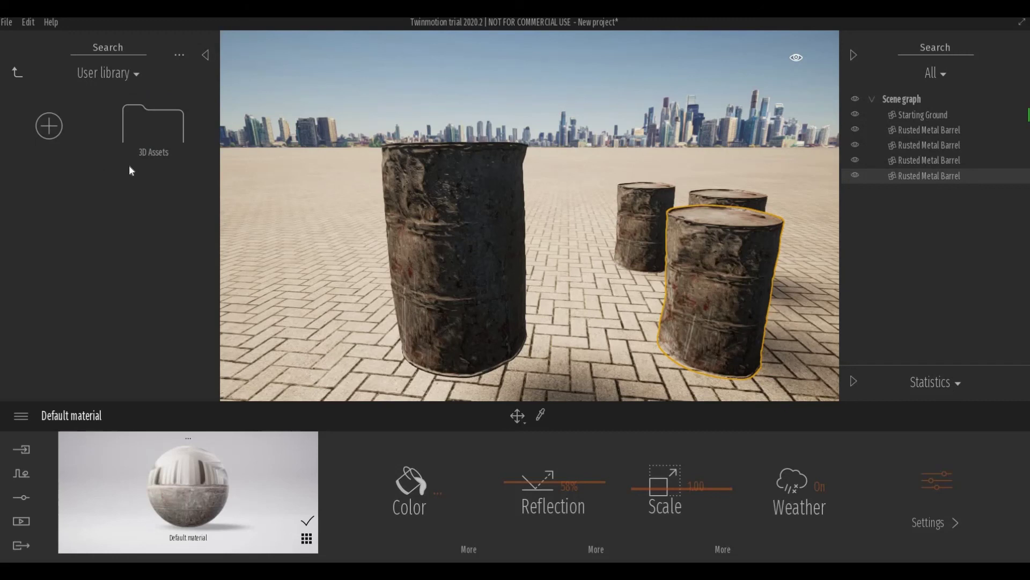